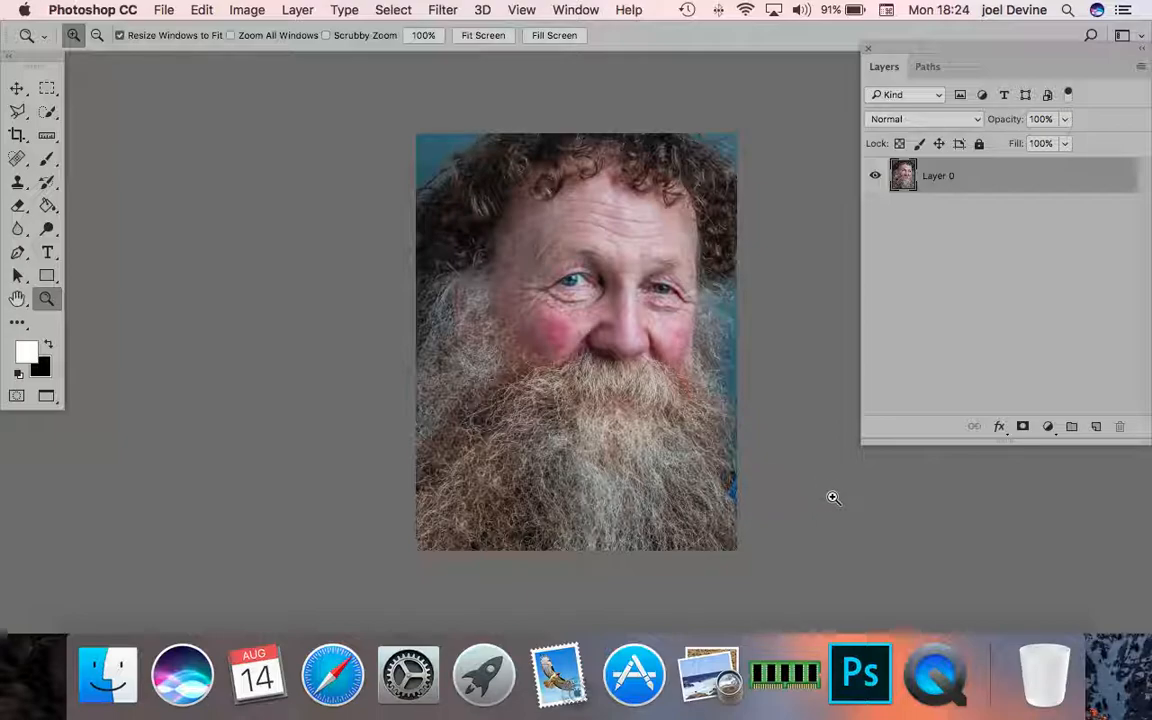
- Duplicate Layer 0 and rename the copy Brighten Eyes
key(super+j)
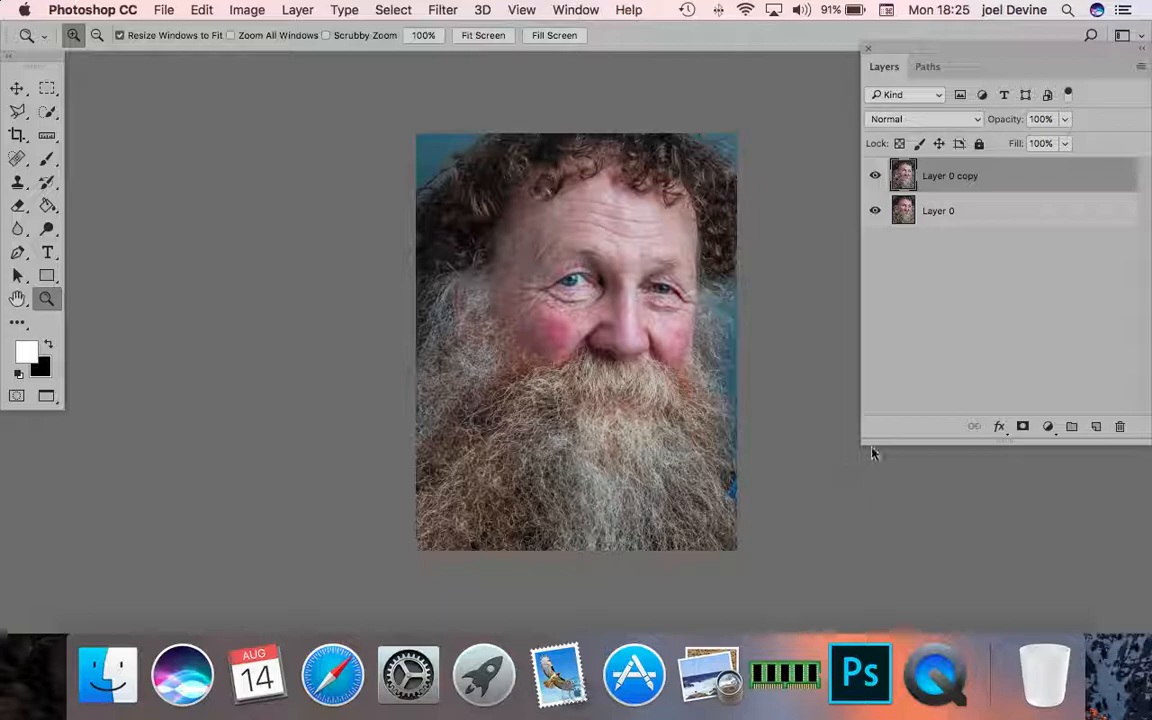
double_click(969, 176)
key(BackSpace)
text(Brighten Eyes)
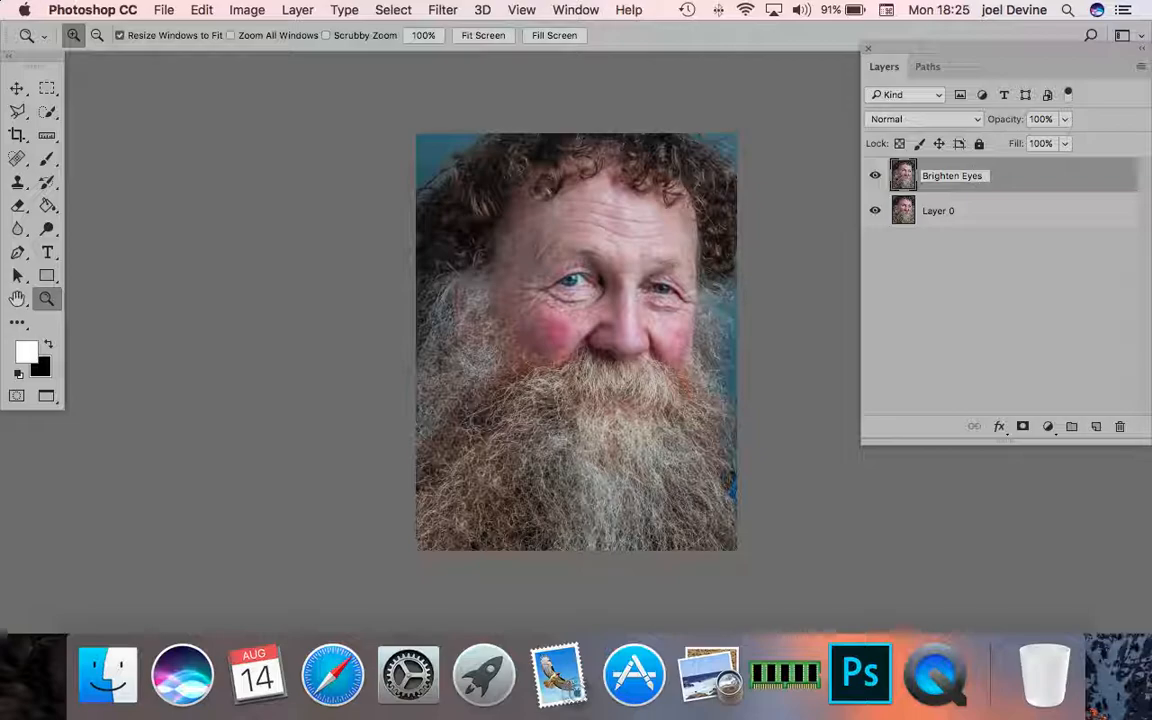
key(Return)
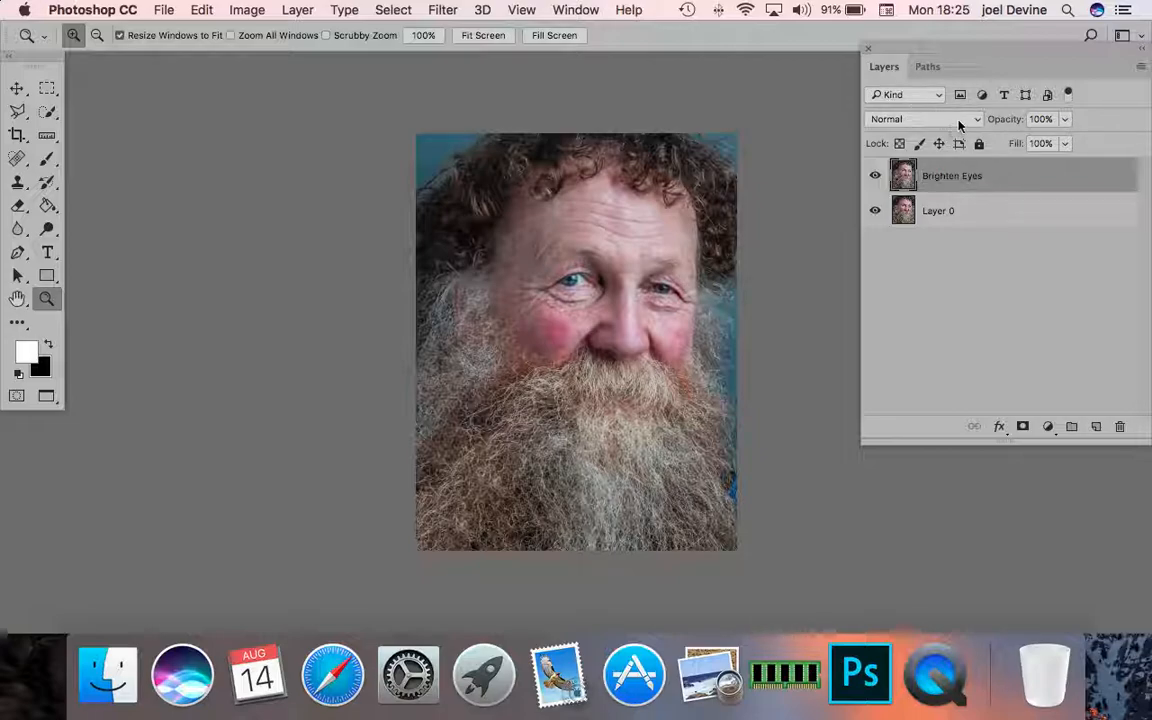
- Set the Brighten Eyes layer's blend mode to Screen and hide its effect with a black layer mask
click(979, 120)
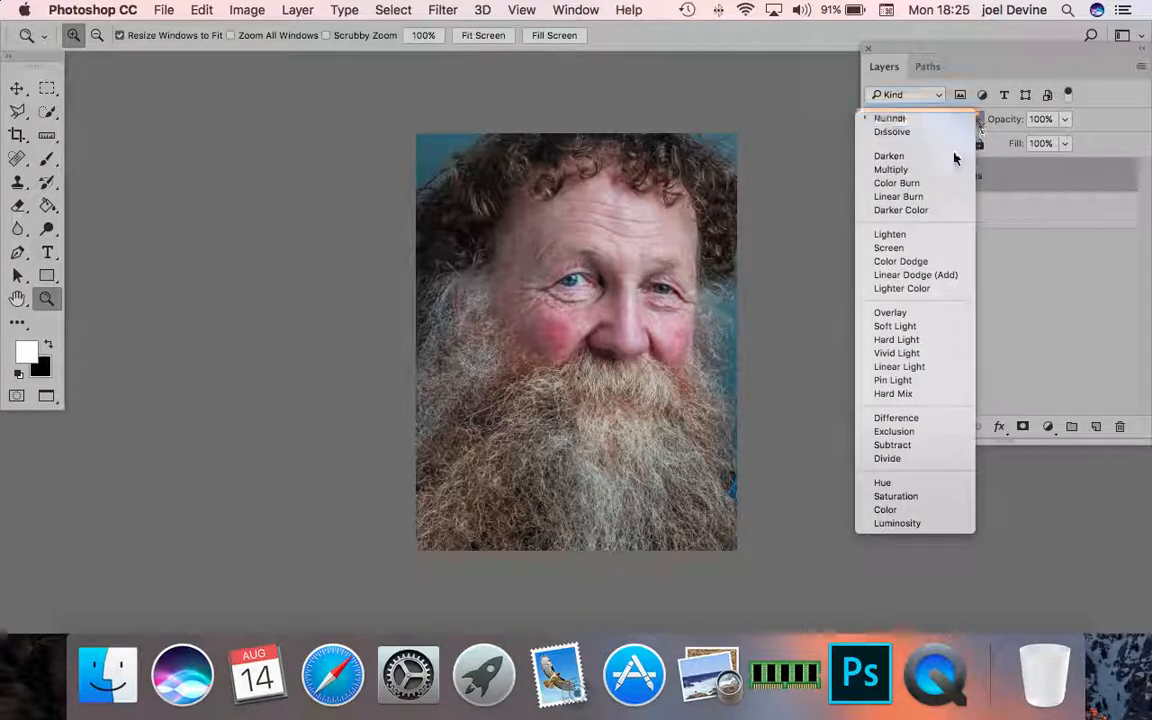
click(890, 248)
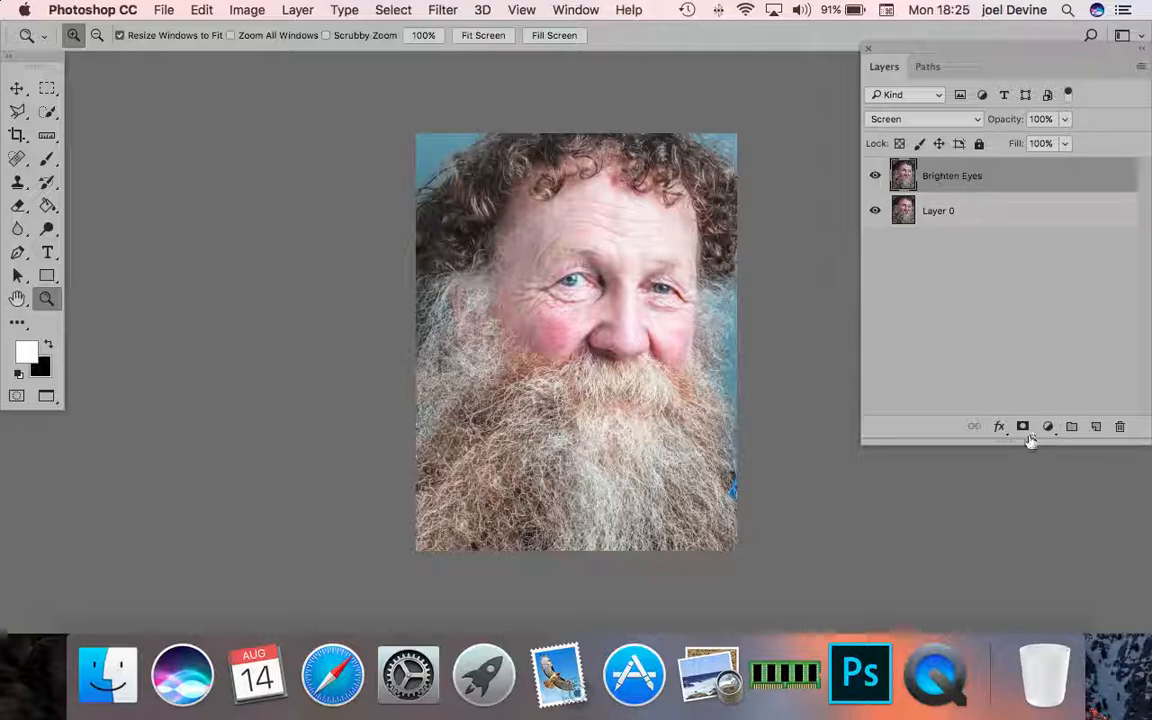
key(alt)
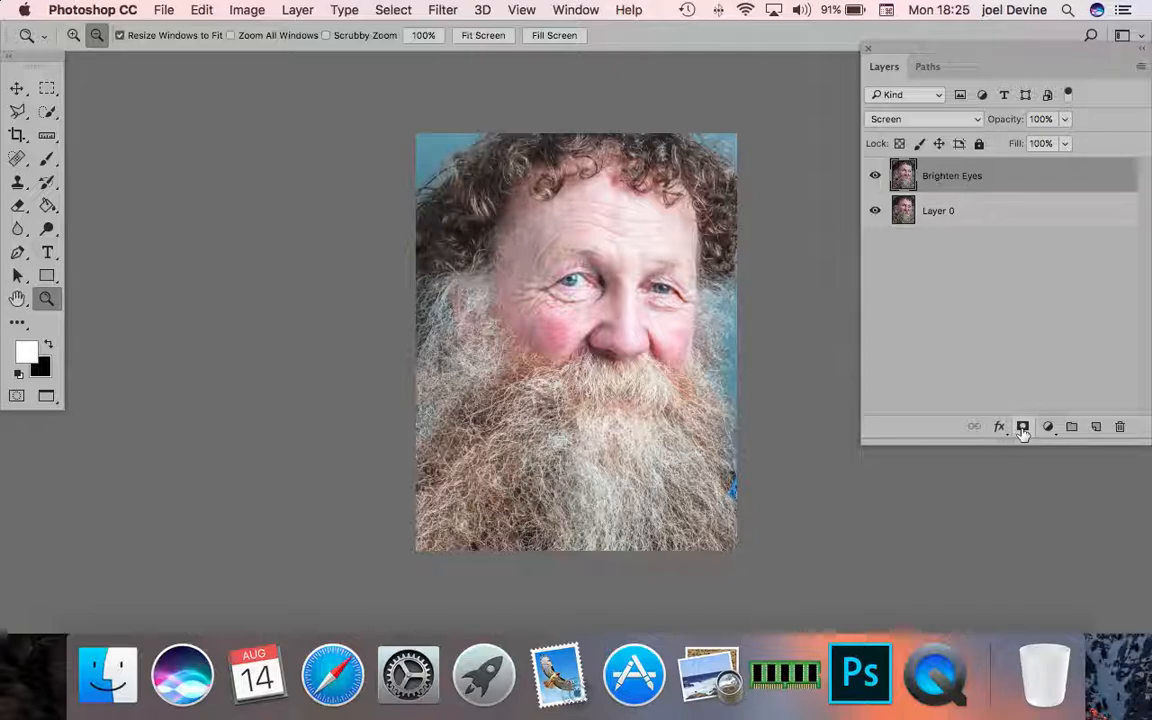
alt+click(1022, 427)
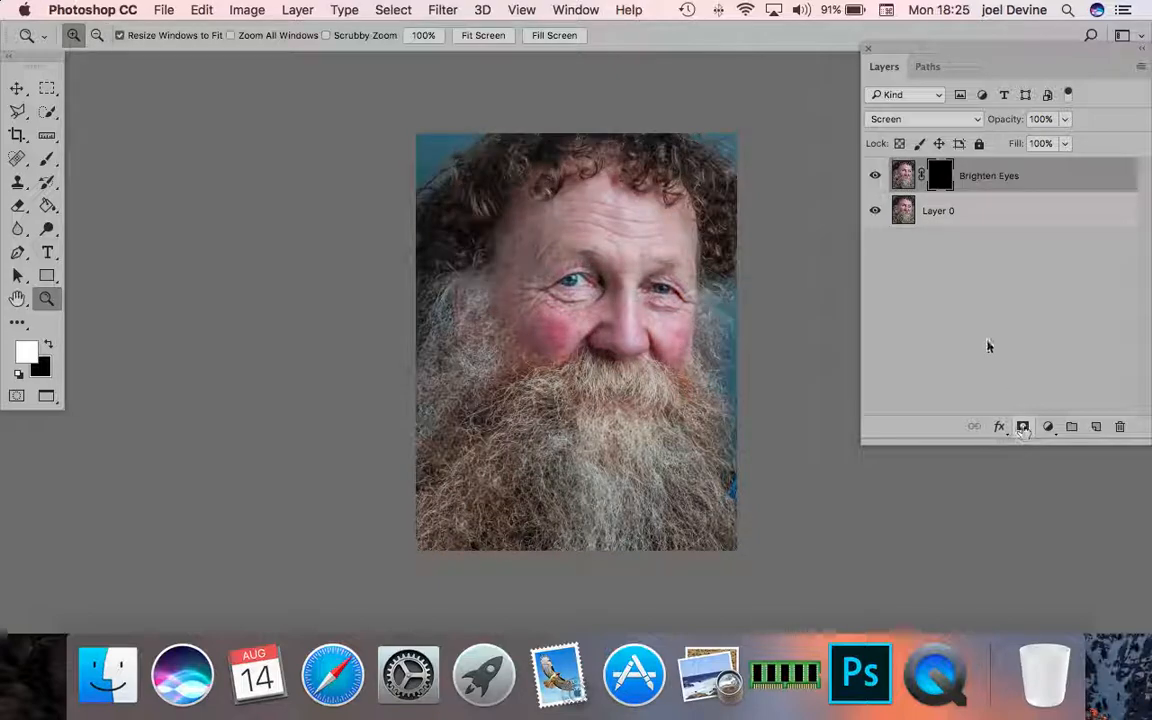
- Paint white on the Brighten Eyes mask over both eyes with a size 90 brush at 24% opacity and 24% flow
click(47, 161)
click(47, 299)
click(600, 298)
click(600, 298)
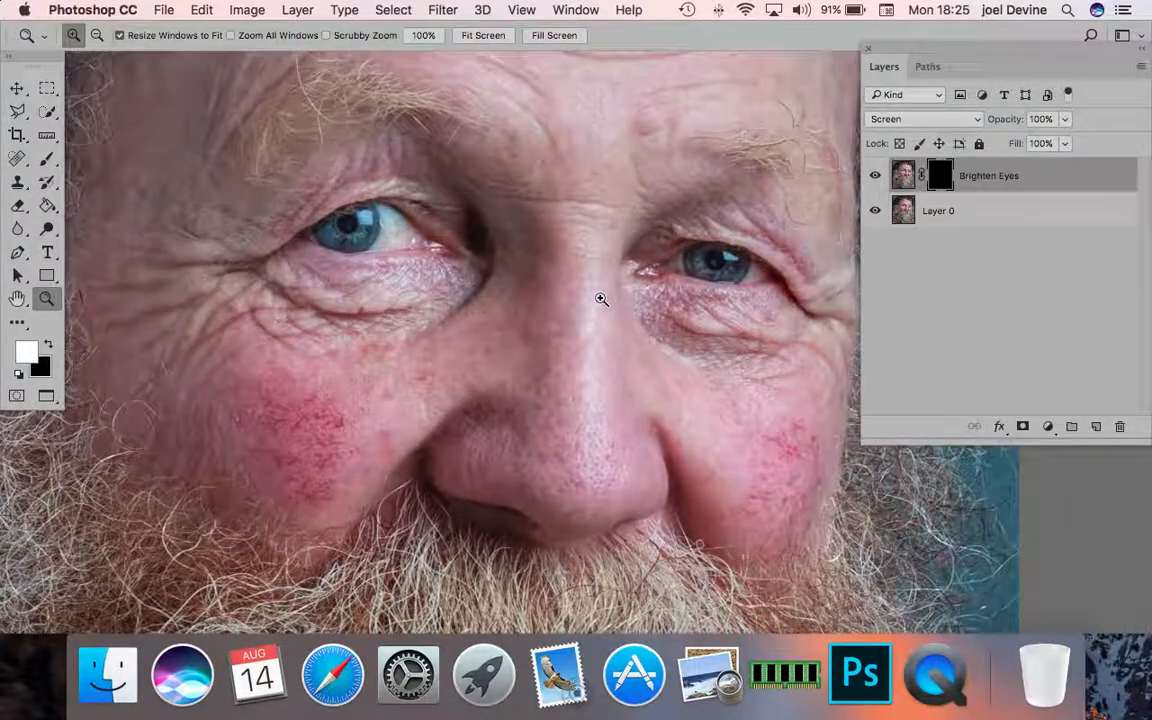
click(46, 160)
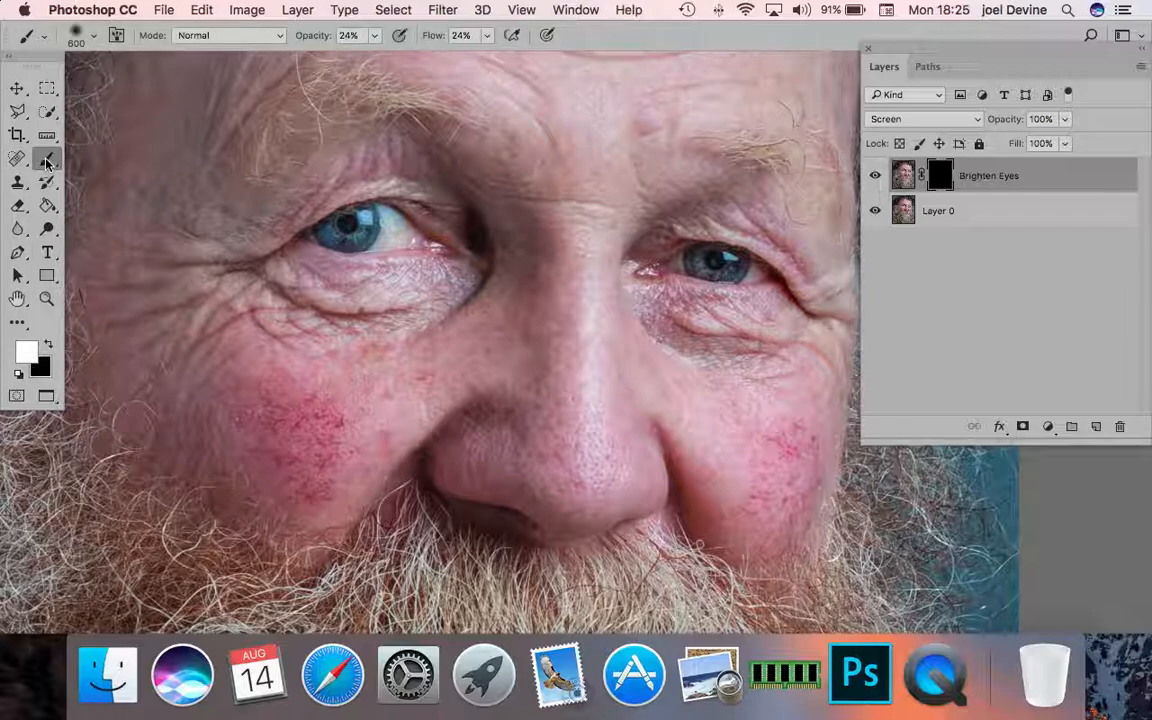
key(bracketleft)
key(bracketleft)
key(bracketleft)
key(bracketleft)
key(bracketleft)
key(bracketleft)
key(bracketleft)
key(bracketleft)
key(bracketleft)
key(bracketleft)
mouse_move(400, 246)
mouse_down()
mouse_move(282, 205)
mouse_move(354, 201)
mouse_move(326, 226)
mouse_move(300, 207)
mouse_move(340, 205)
mouse_move(400, 232)
mouse_move(384, 214)
mouse_move(372, 226)
mouse_move(310, 205)
mouse_move(340, 230)
mouse_move(288, 200)
mouse_move(376, 230)
mouse_up()
mouse_move(707, 262)
mouse_down()
mouse_move(776, 281)
mouse_move(713, 263)
mouse_up()
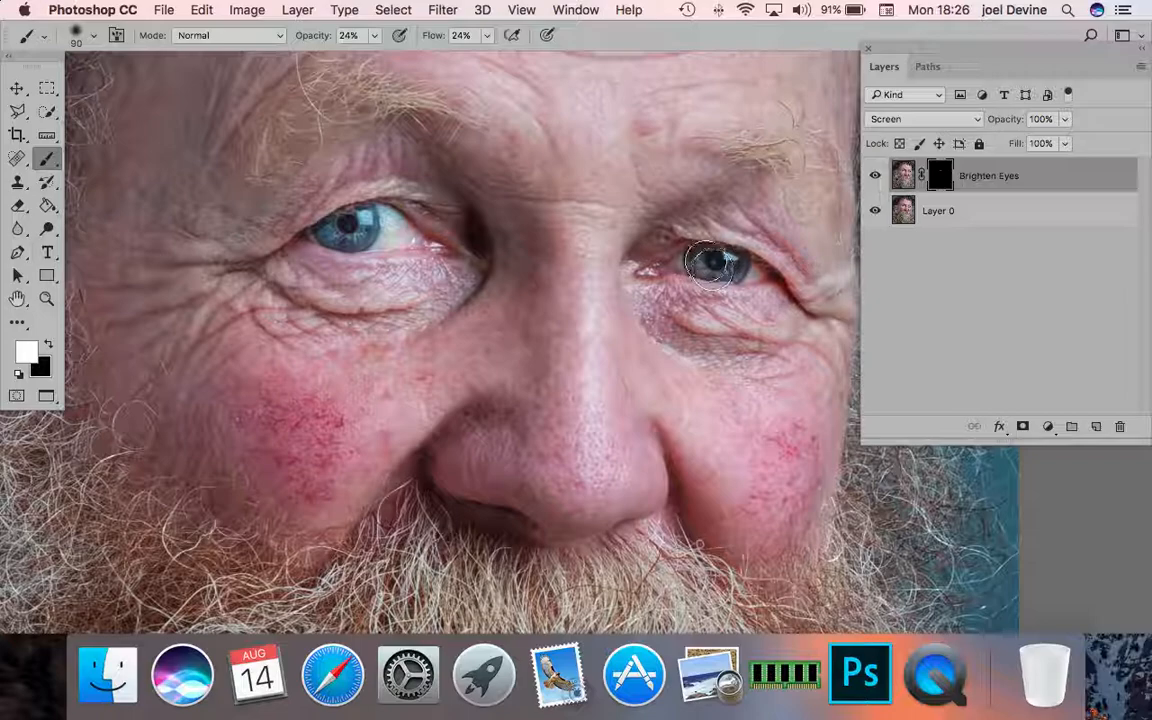
- Compare the portrait with and without the Brighten Eyes layer, and flatten the image
click(875, 176)
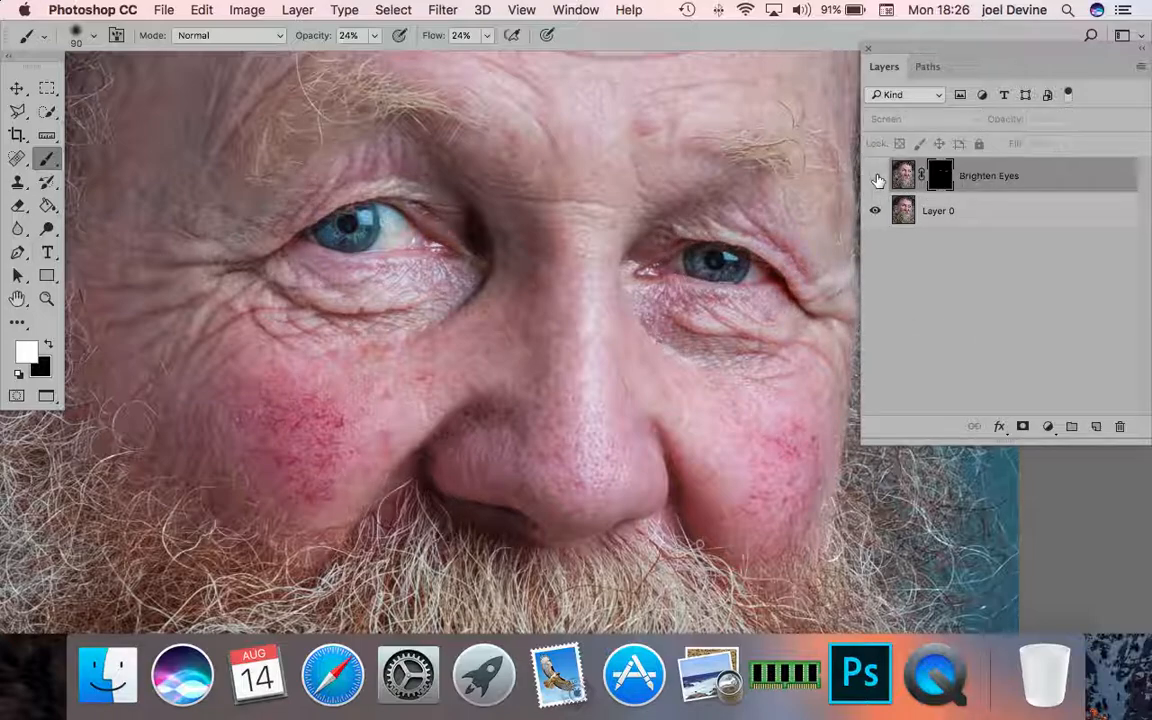
click(876, 177)
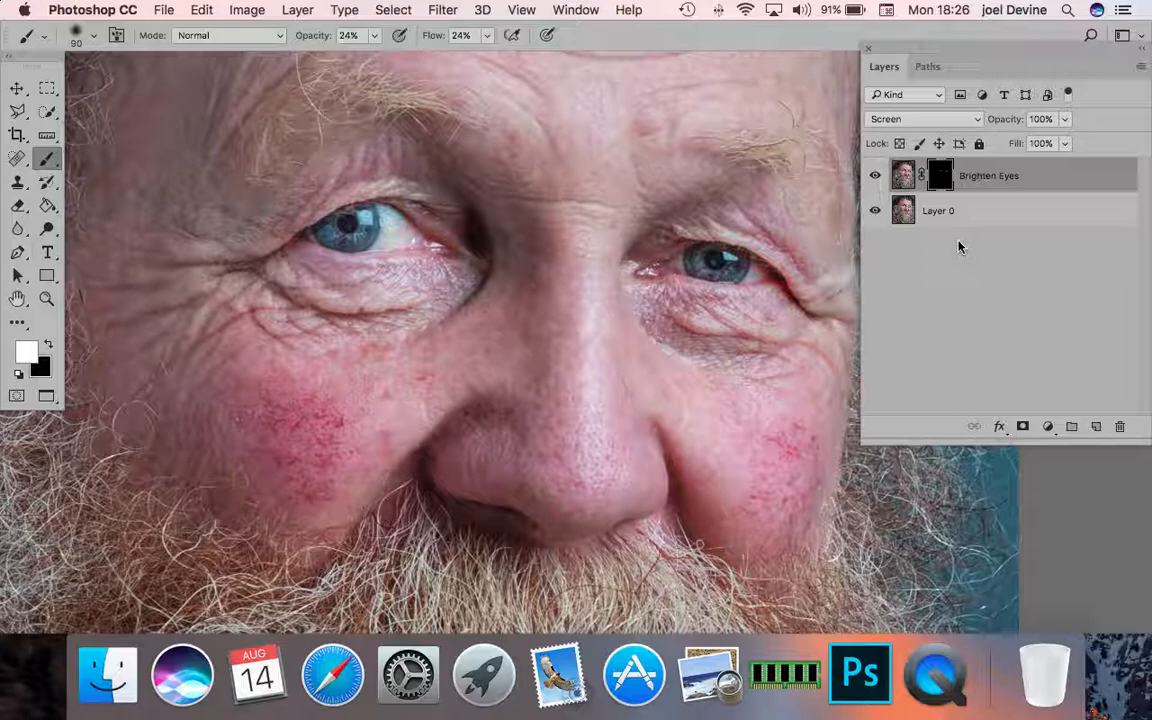
click(297, 10)
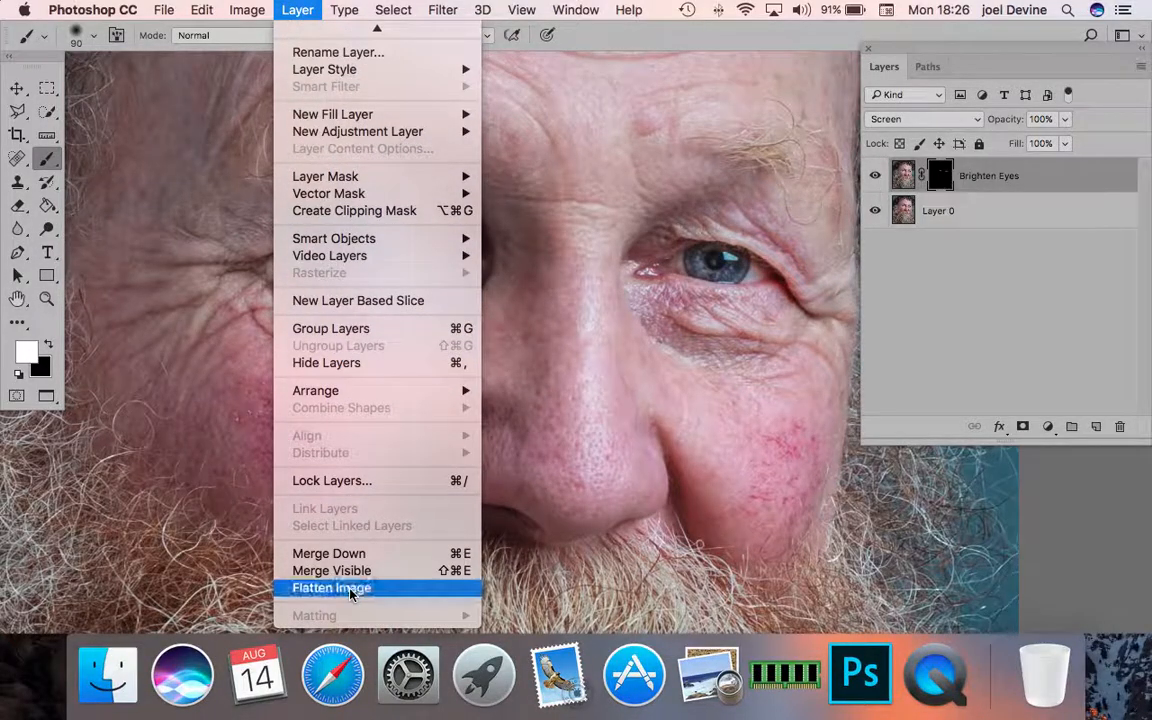
click(314, 588)
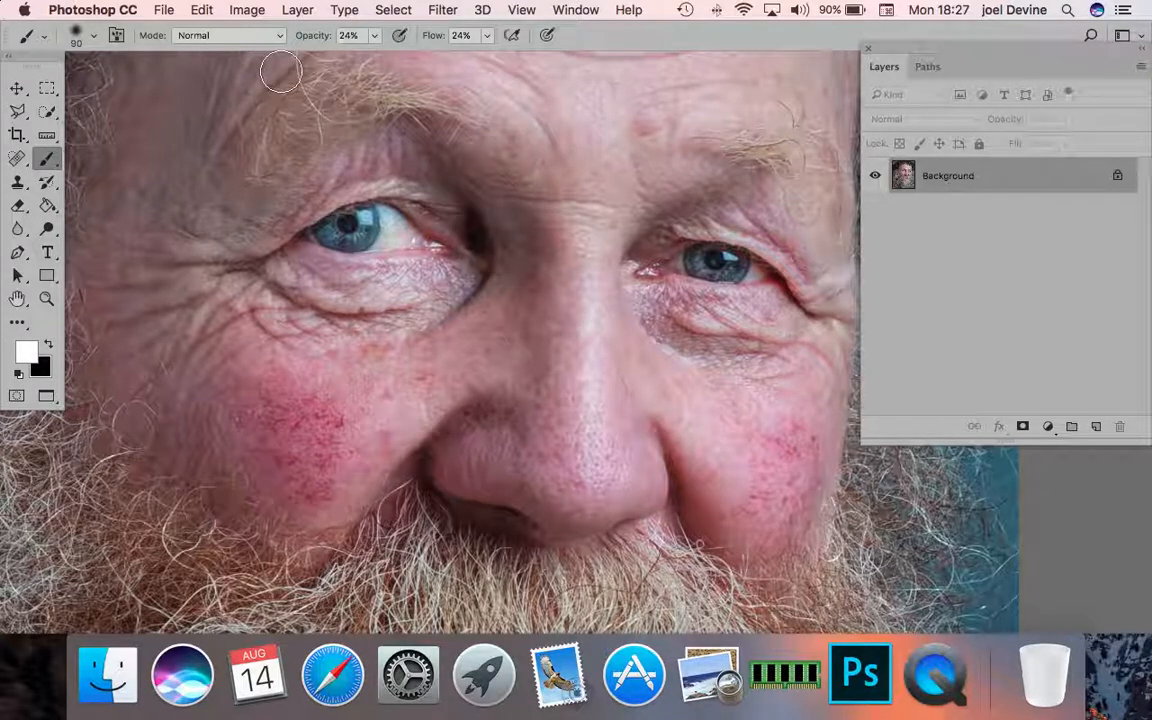
- Start a Calculations conversion of the Background with Red as the Source 1 channel and Blue as the Source 2 channel
click(247, 12)
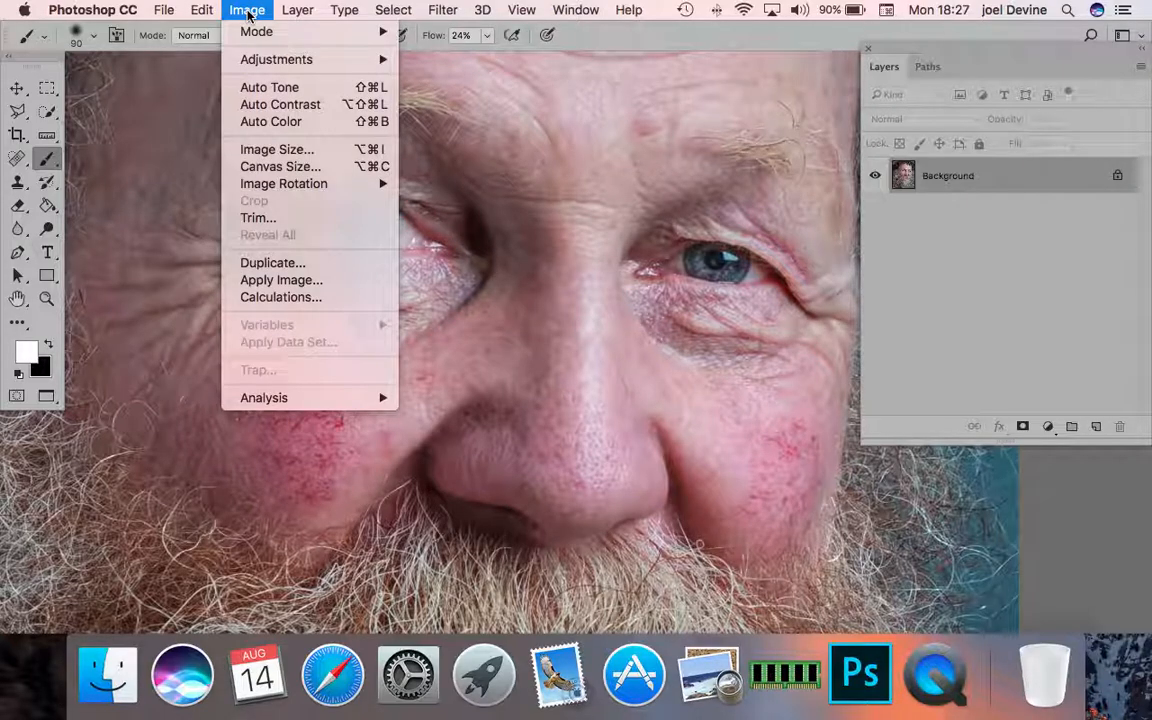
click(279, 298)
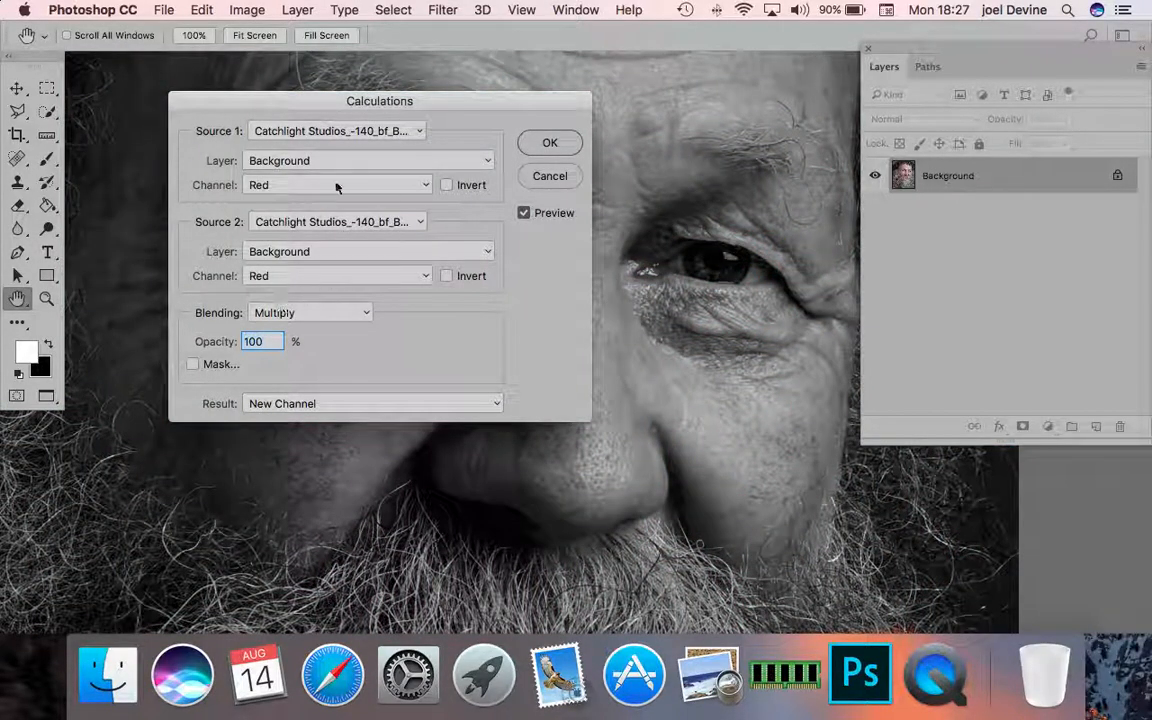
drag(266, 101, 195, 79)
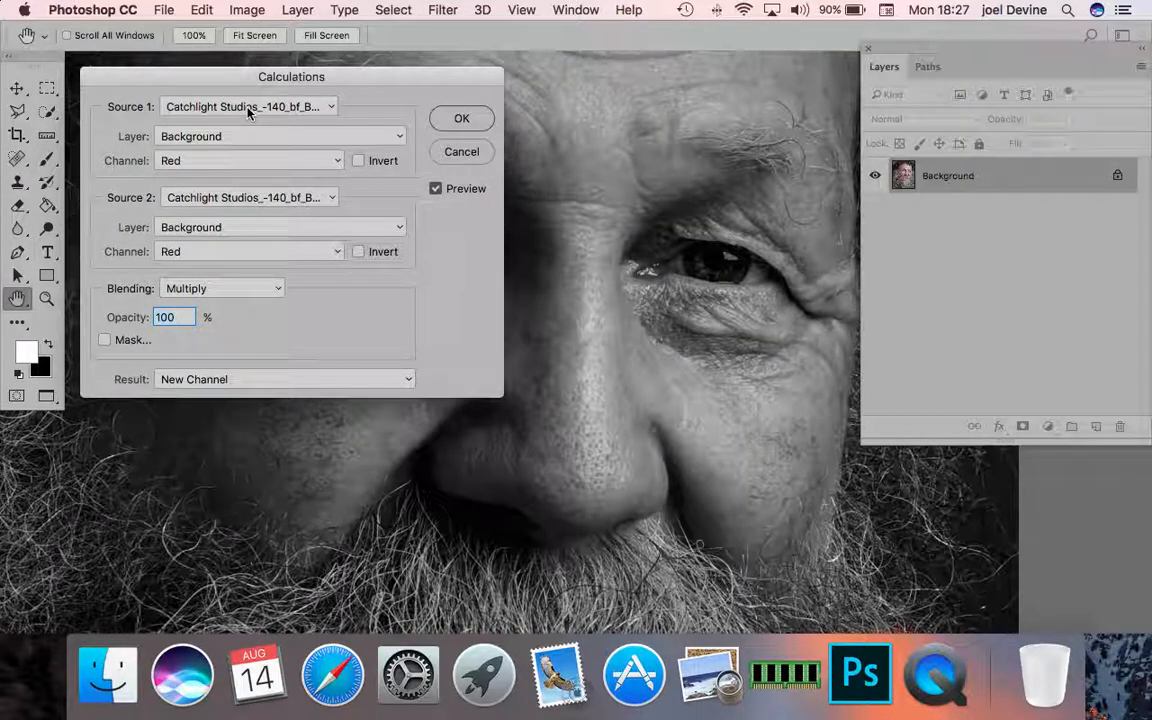
scroll(248, 112, left, 5)
scroll(248, 112, down, 2)
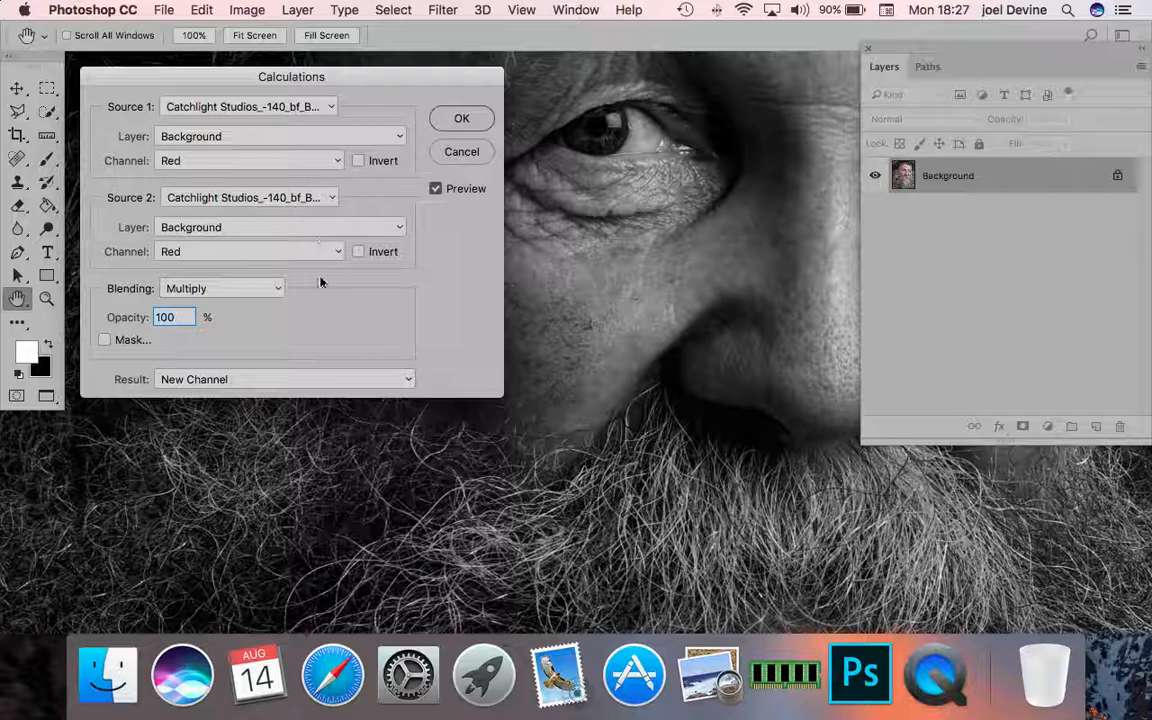
click(338, 252)
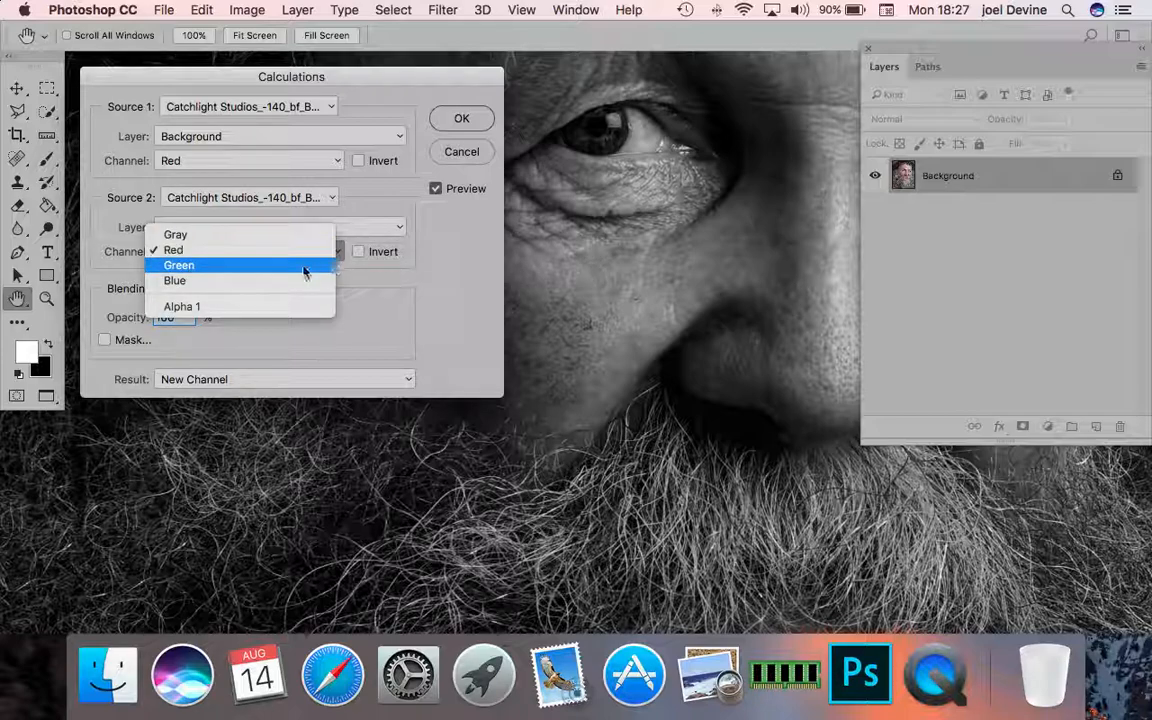
click(255, 290)
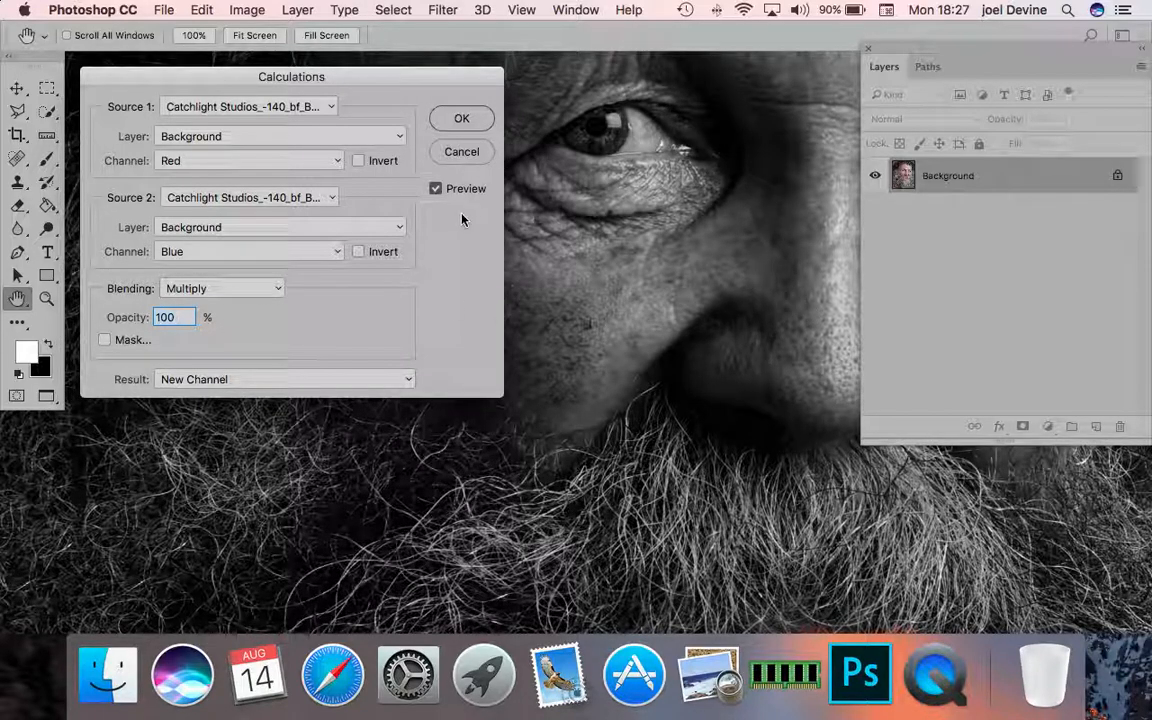
- Set the Calculations blending to Soft Light at 100% opacity and output the result as a New Document
click(279, 292)
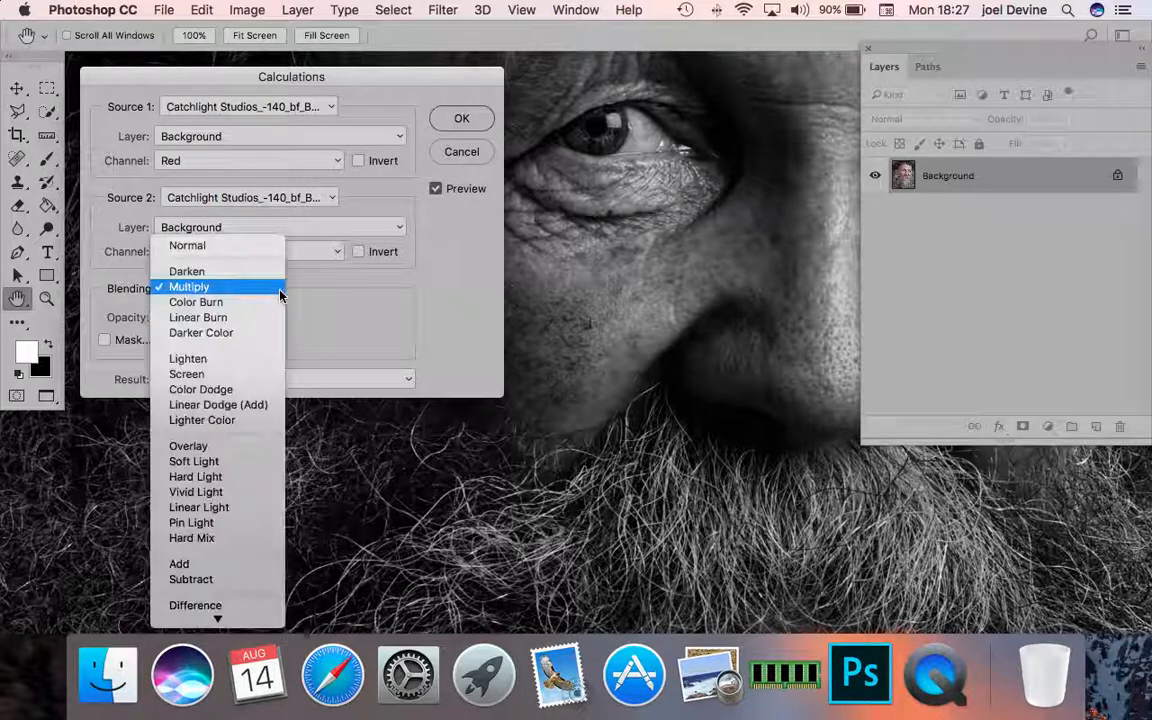
click(223, 465)
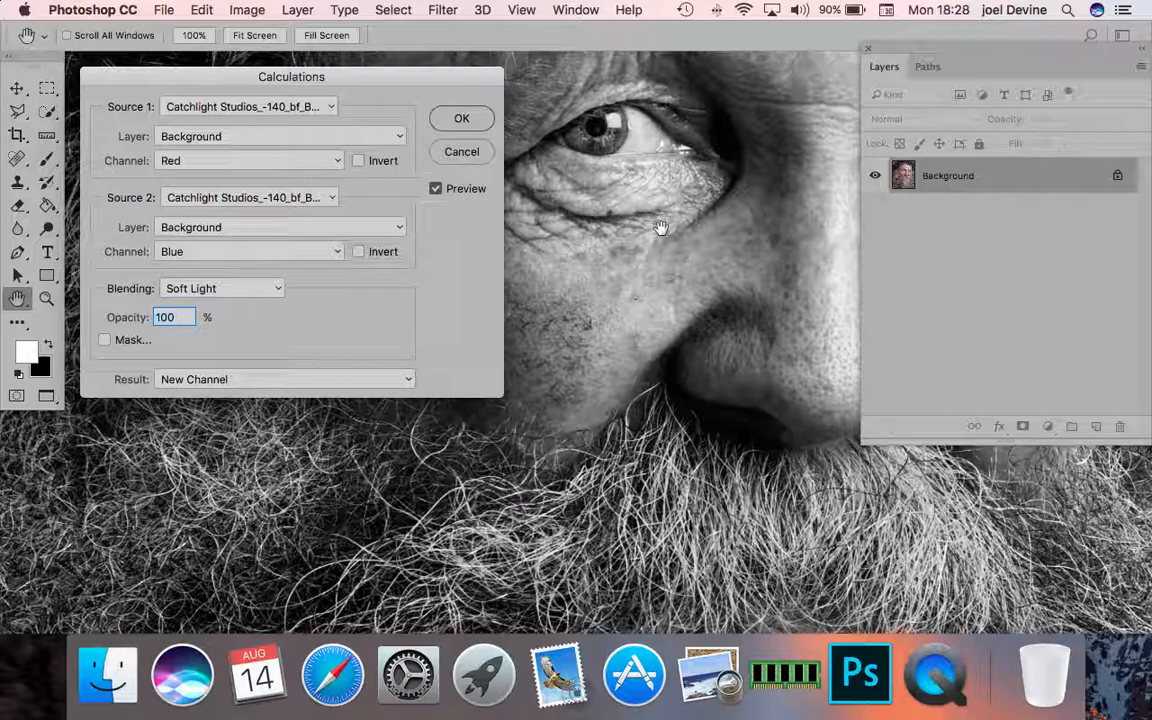
click(408, 385)
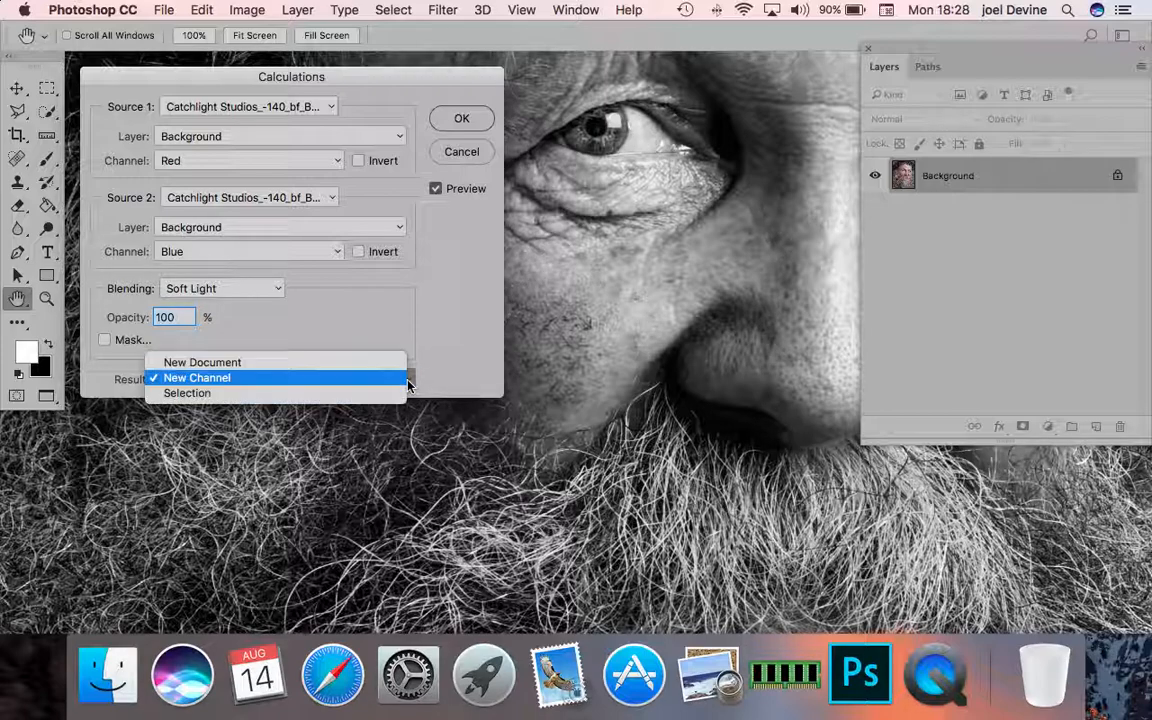
click(273, 364)
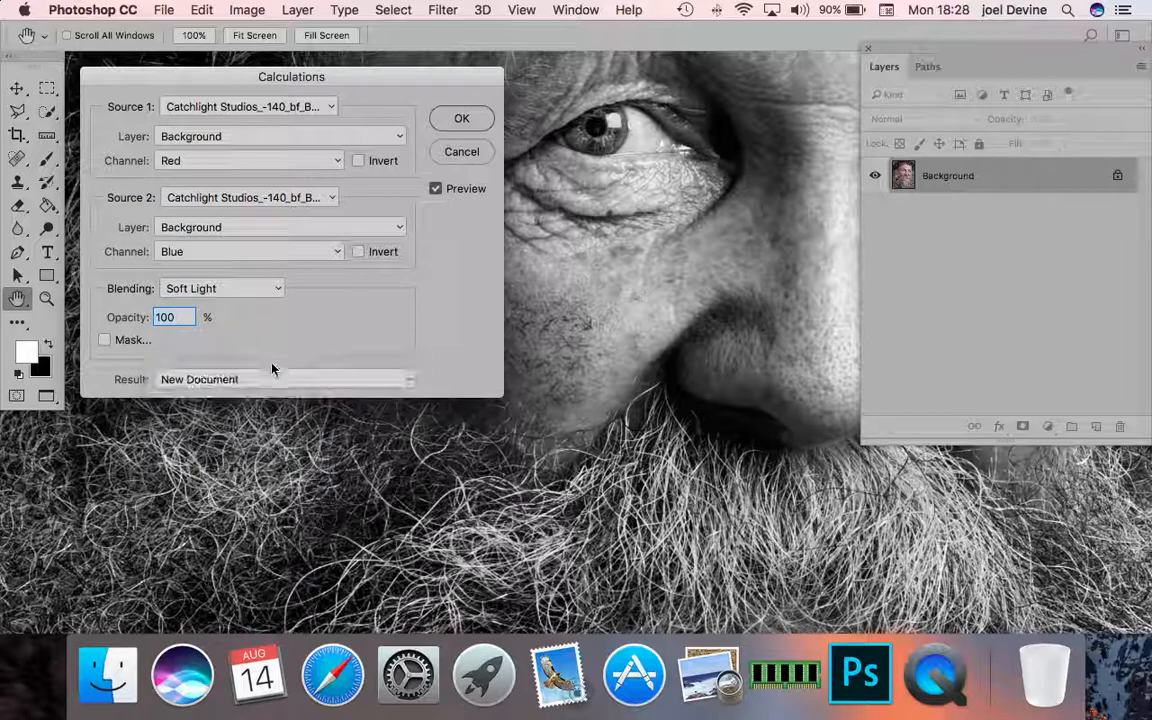
click(472, 120)
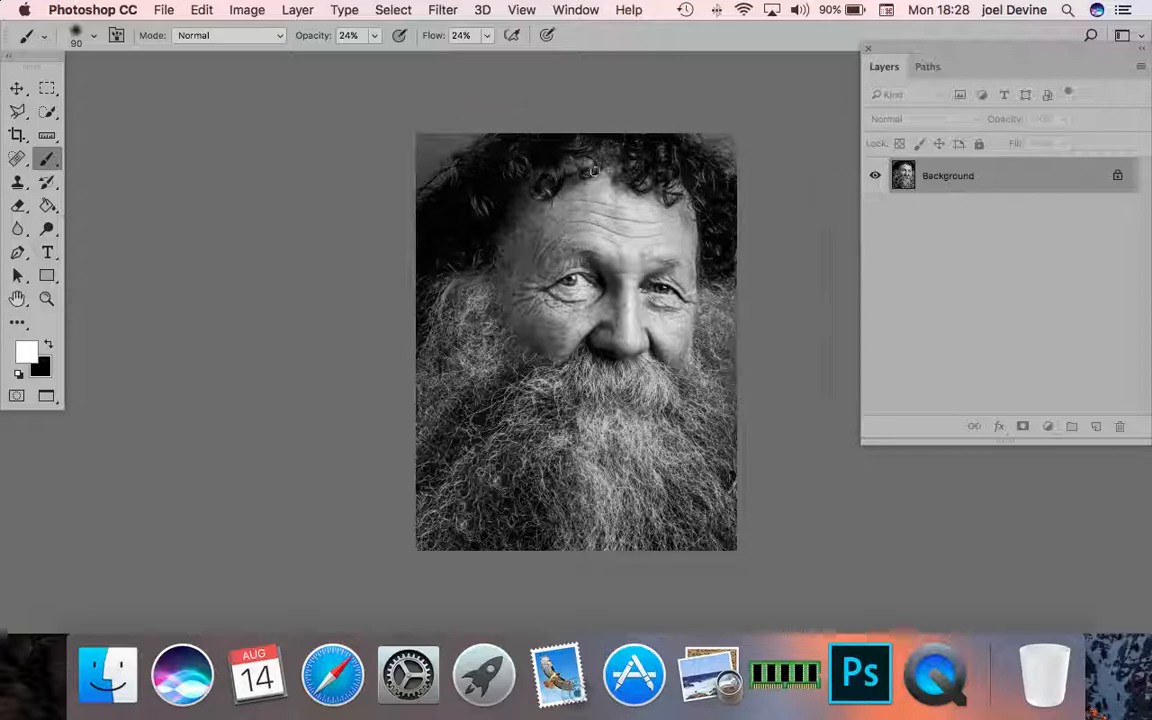
- Crop the black-and-white portrait tighter, trimming a wider strip off its left side and narrow strips off its top and bottom
click(15, 137)
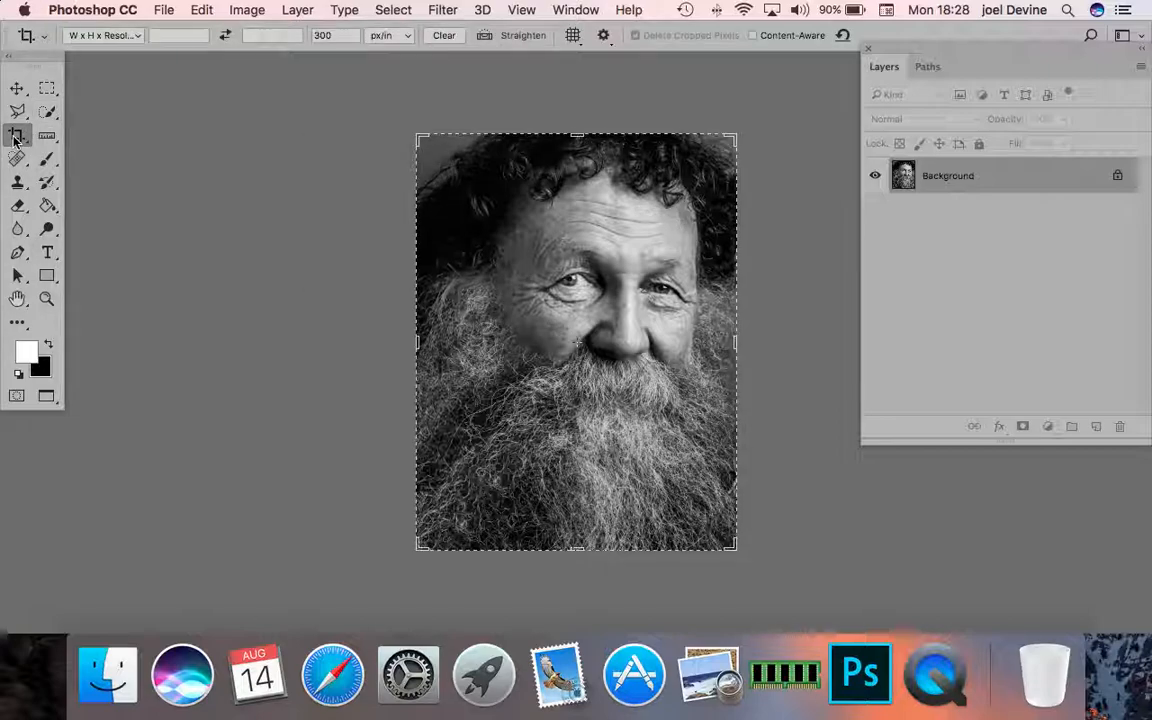
click(419, 344)
drag(419, 344, 438, 322)
drag(578, 548, 578, 536)
drag(581, 146, 578, 157)
drag(432, 329, 445, 343)
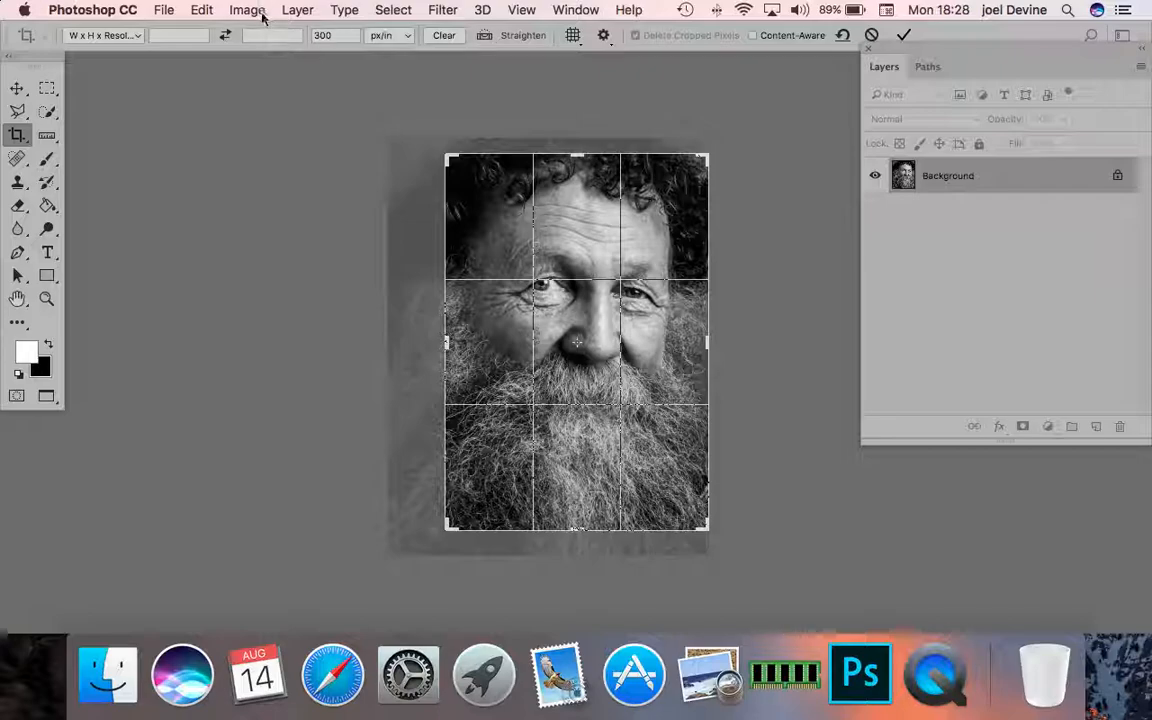
click(296, 10)
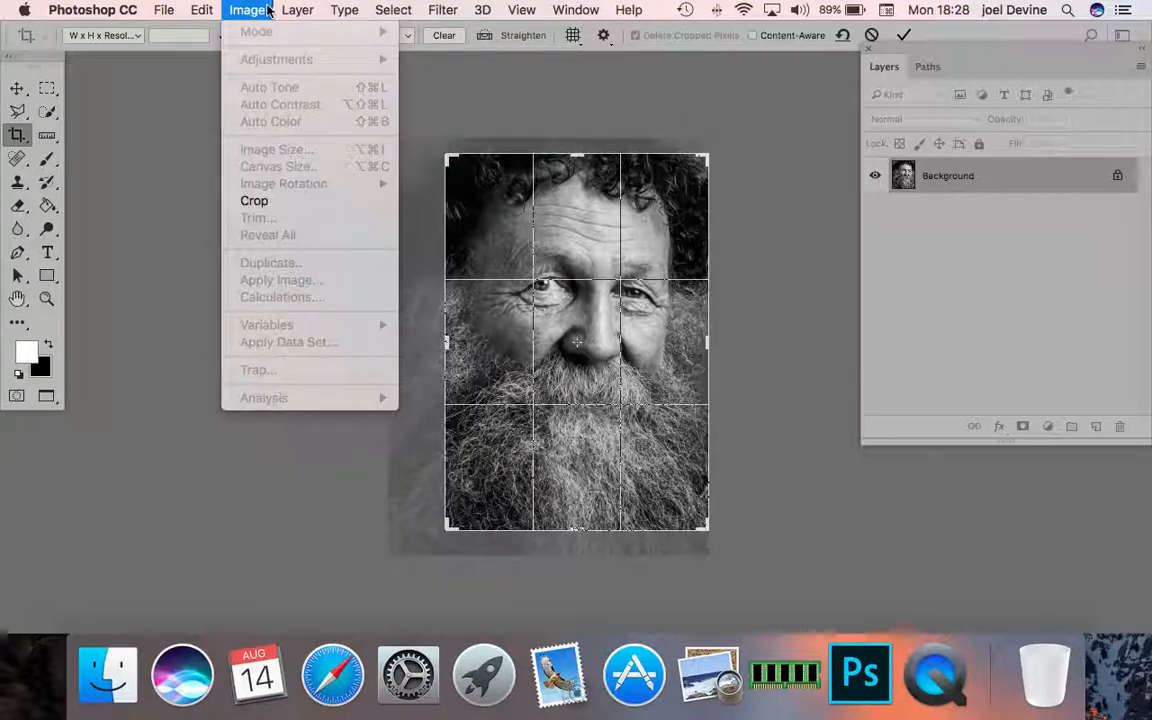
click(262, 203)
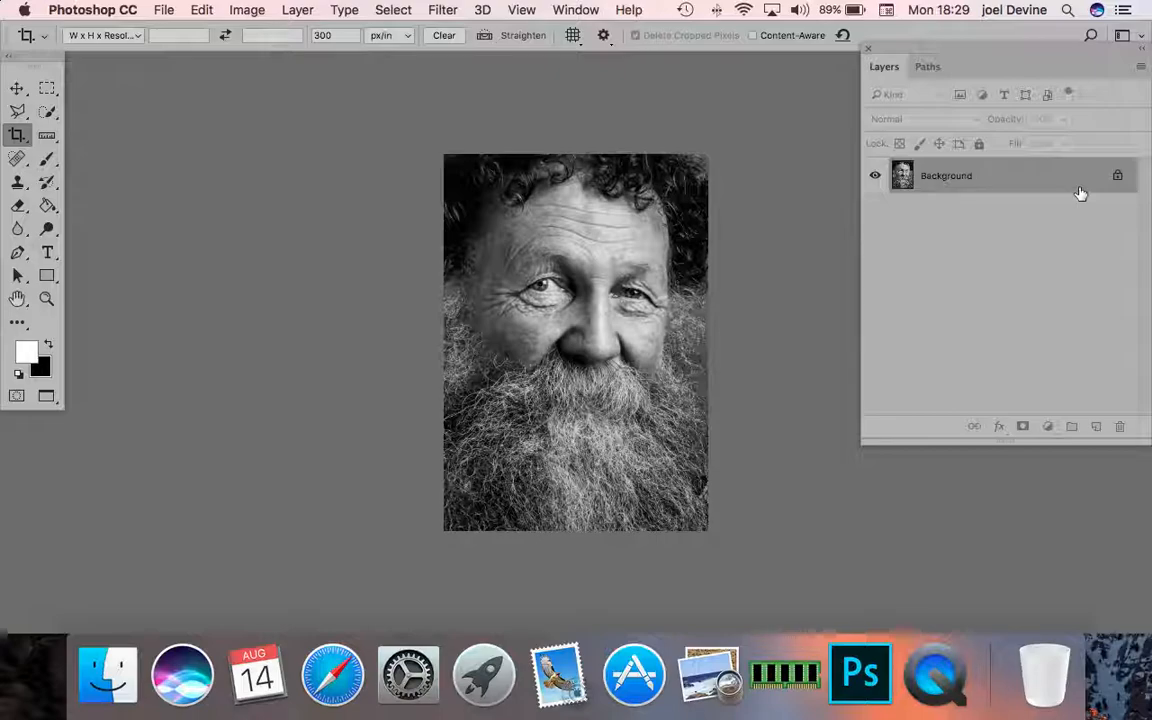
- Convert the cropped image from Multichannel to Grayscale mode and set it to 8 Bits/Channel
click(254, 12)
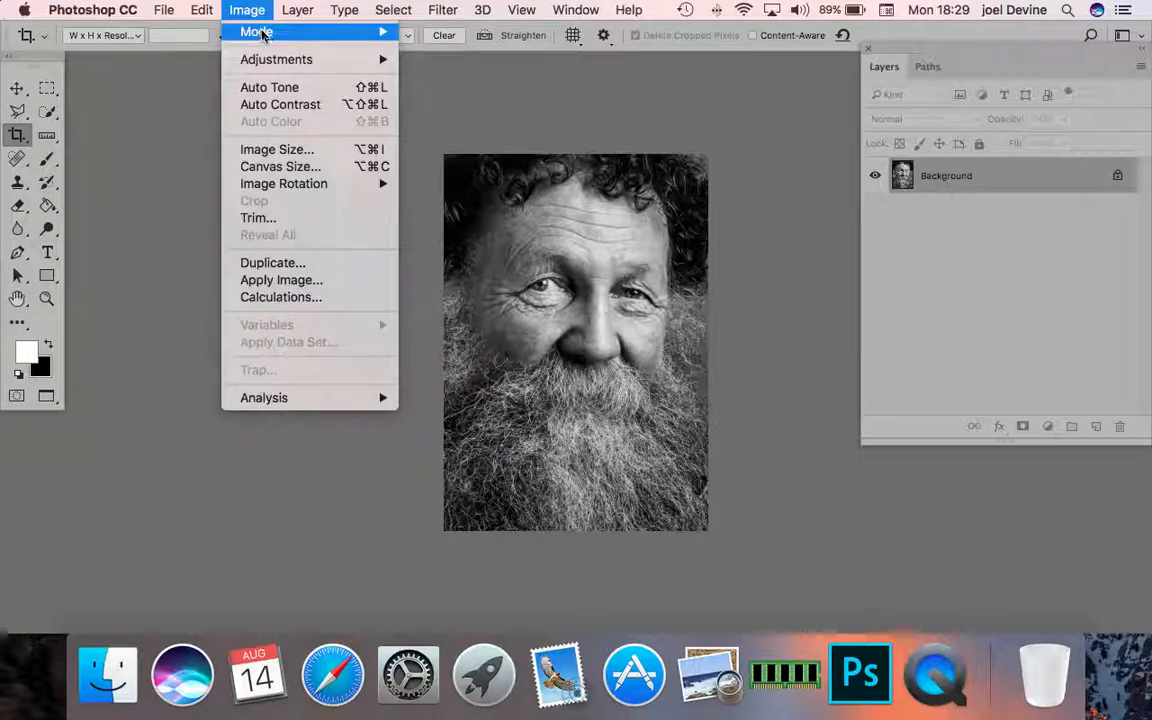
mouse_move(262, 33)
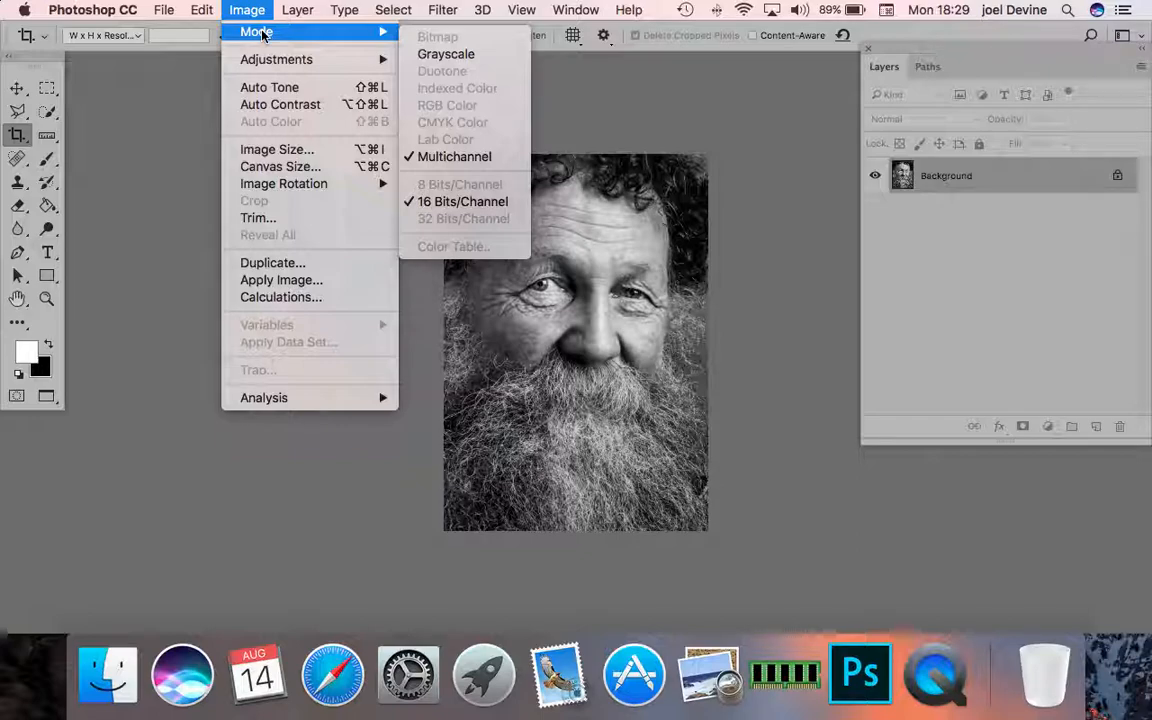
click(427, 53)
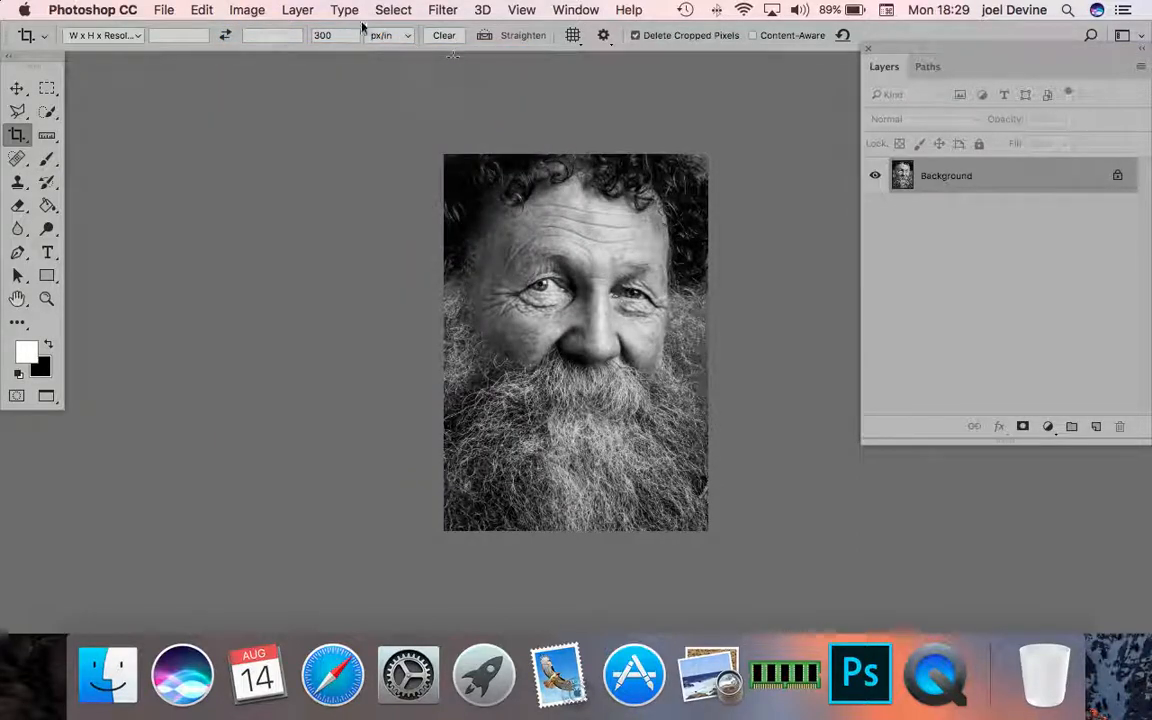
click(236, 10)
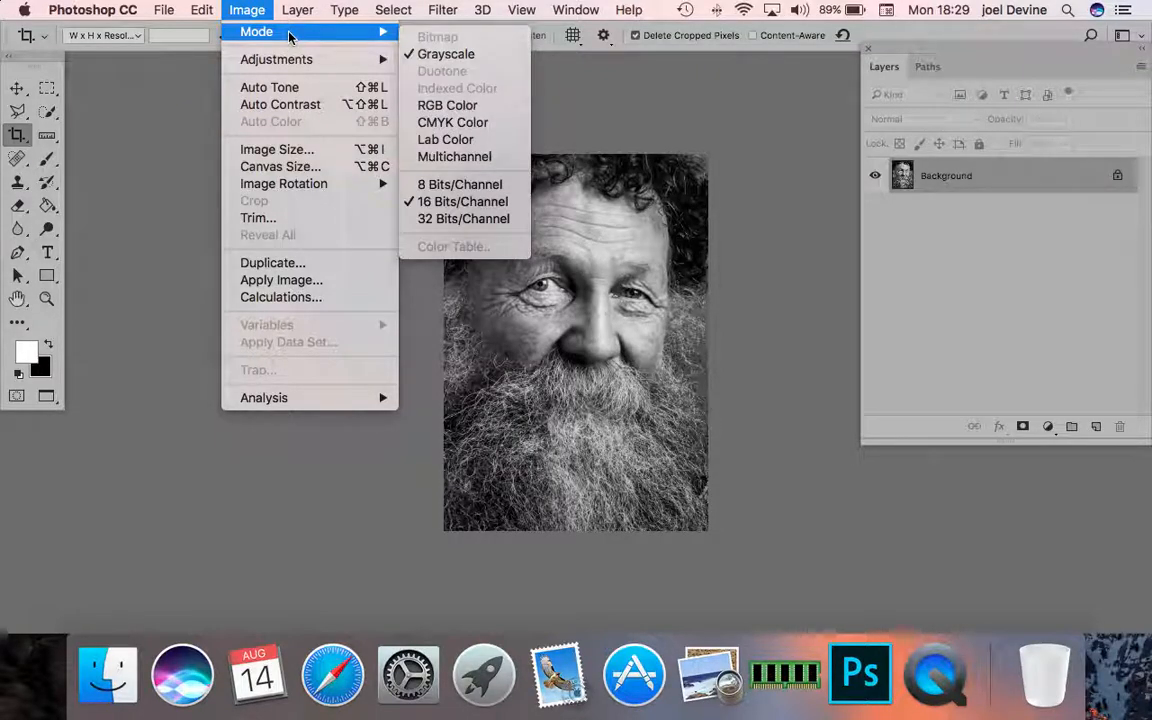
click(440, 188)
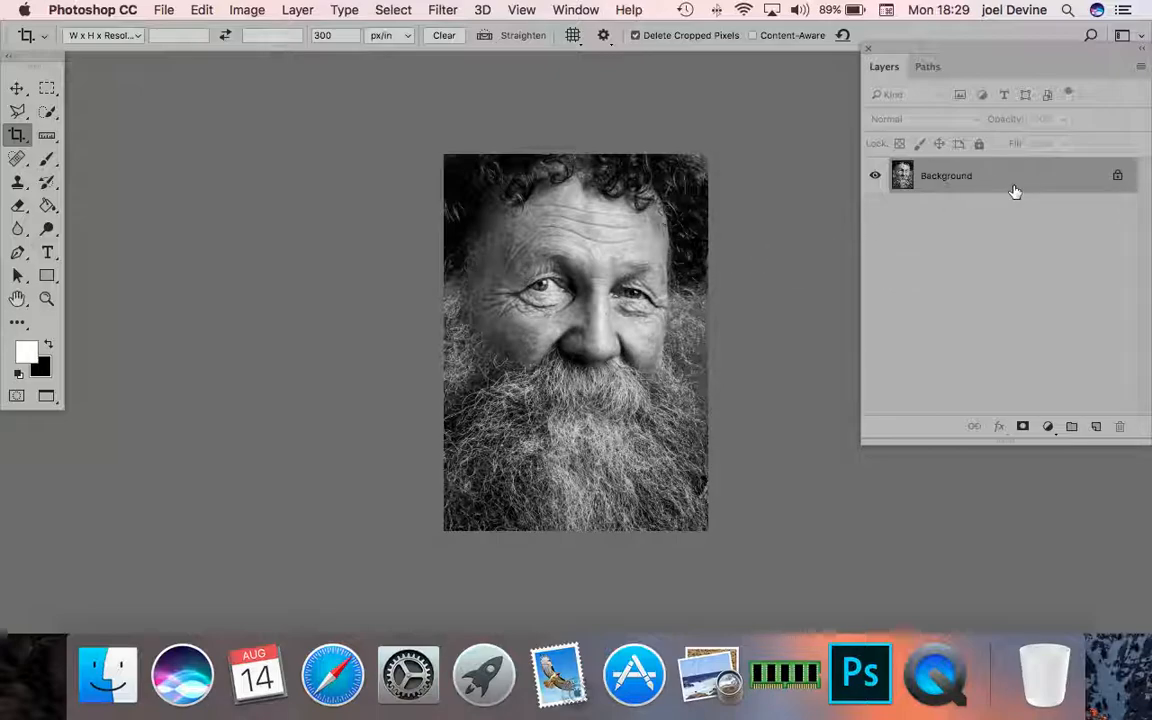
- Brighten the grayscale portrait with a Levels adjustment, setting the white input level to 222
click(247, 10)
mouse_move(270, 62)
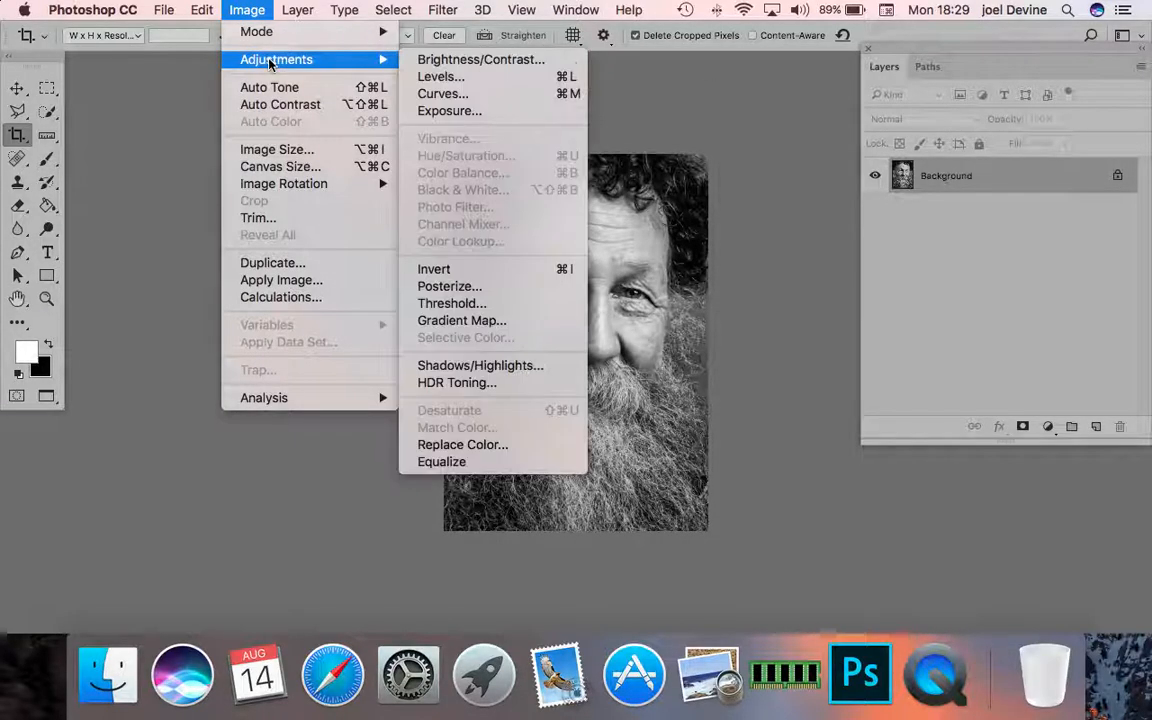
click(440, 80)
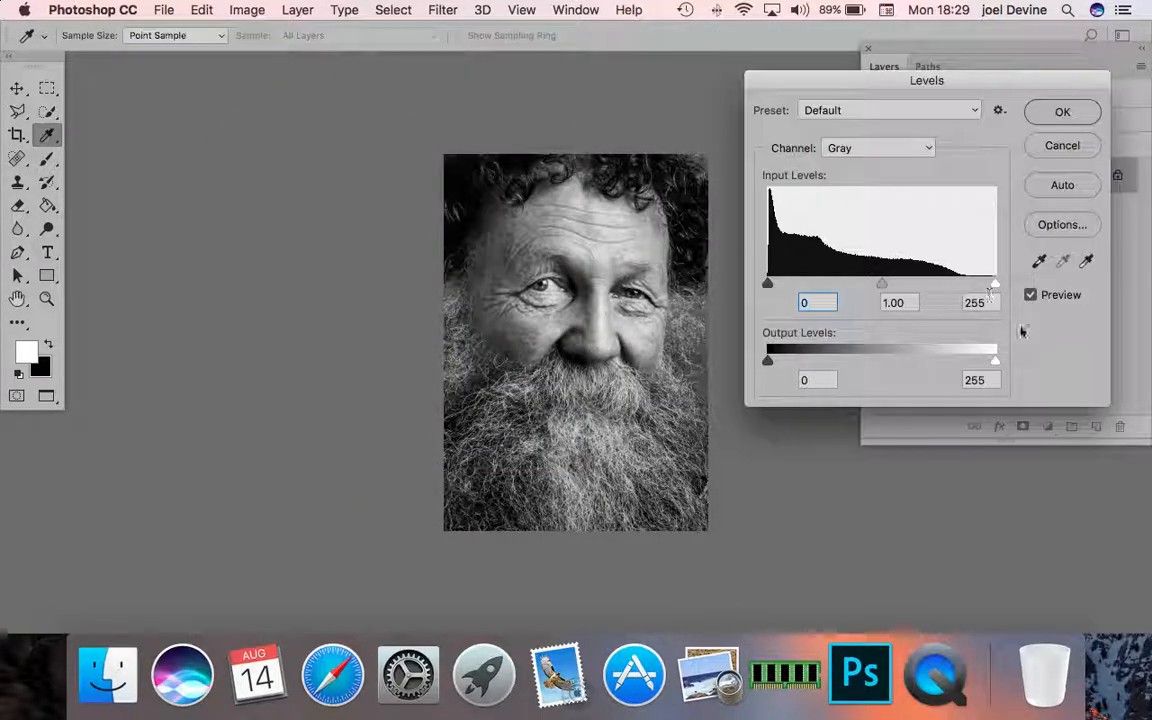
drag(997, 289, 967, 289)
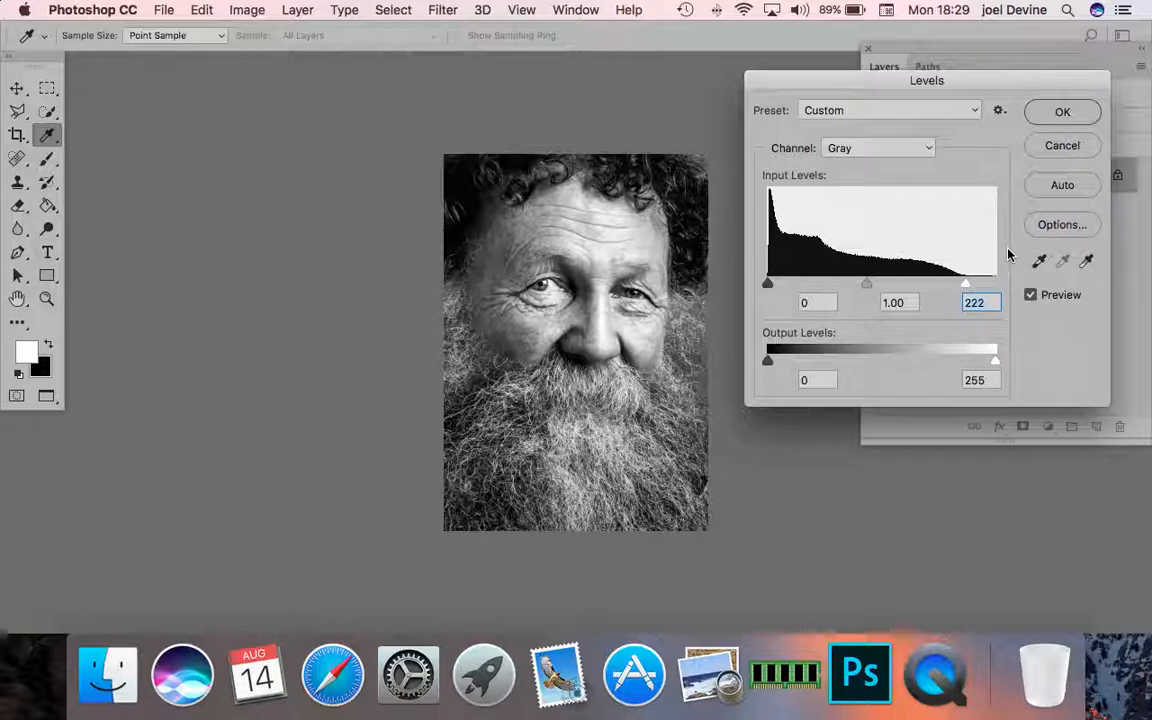
click(1080, 113)
key(c)
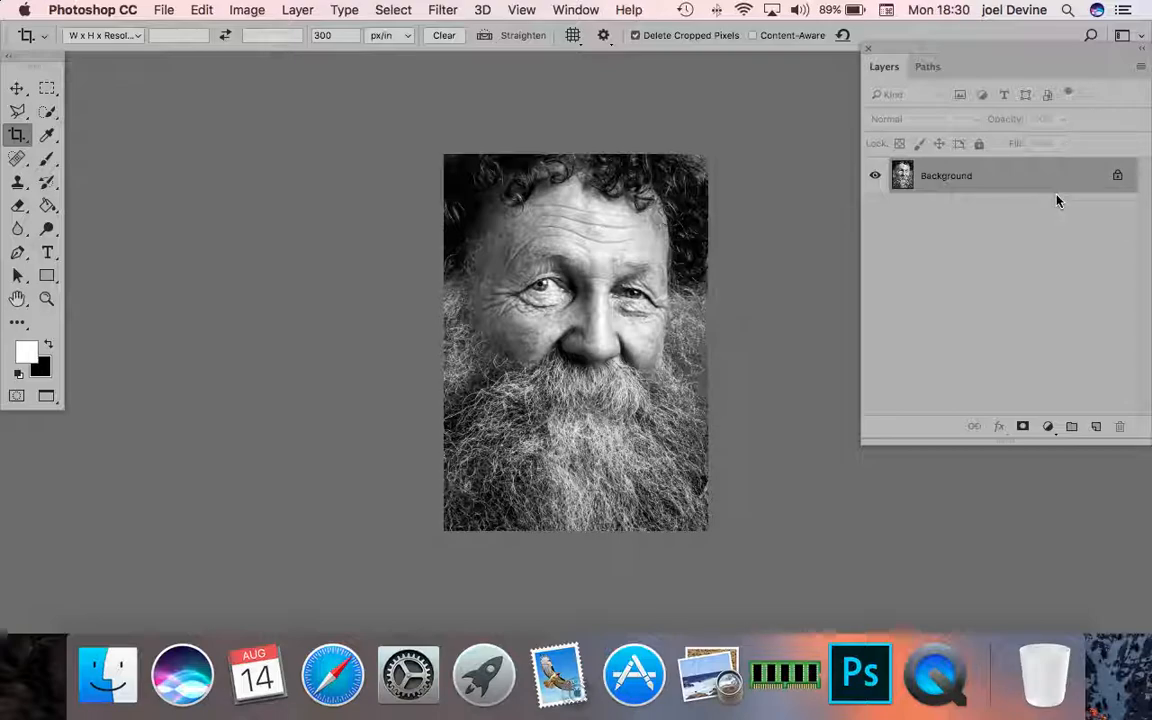
- Duplicate the Background layer and rename the copy Sharpen
drag(1084, 185, 1095, 426)
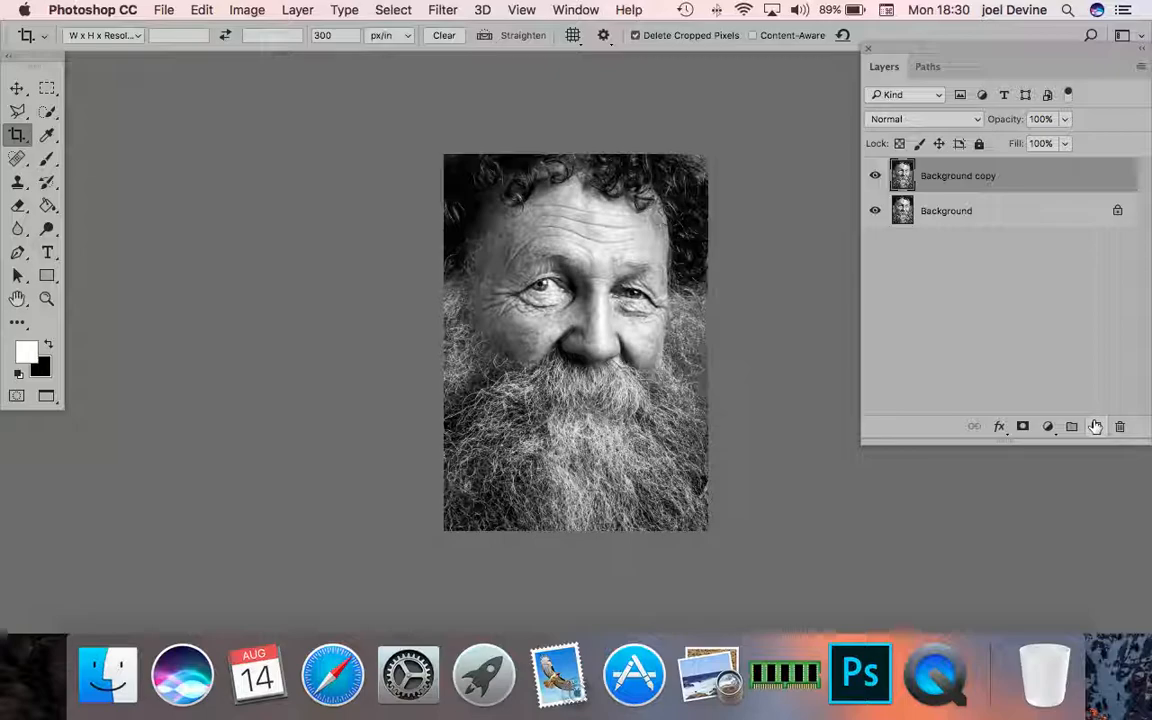
double_click(966, 176)
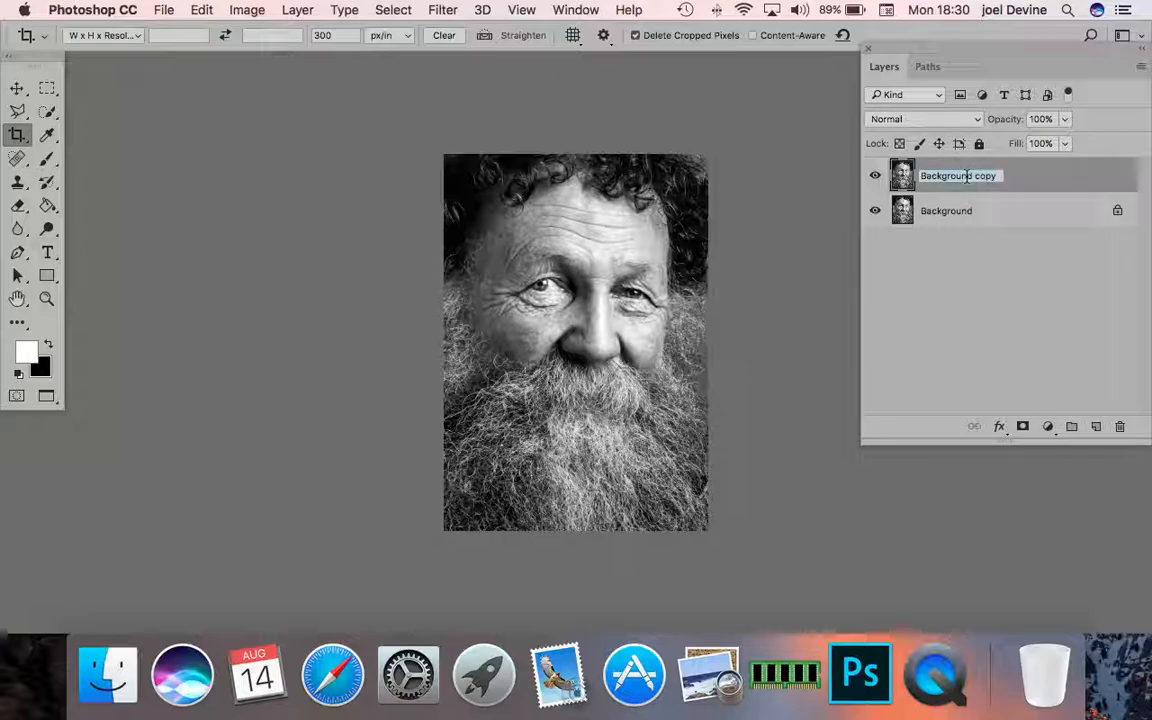
text(Sharpen)
key(Return)
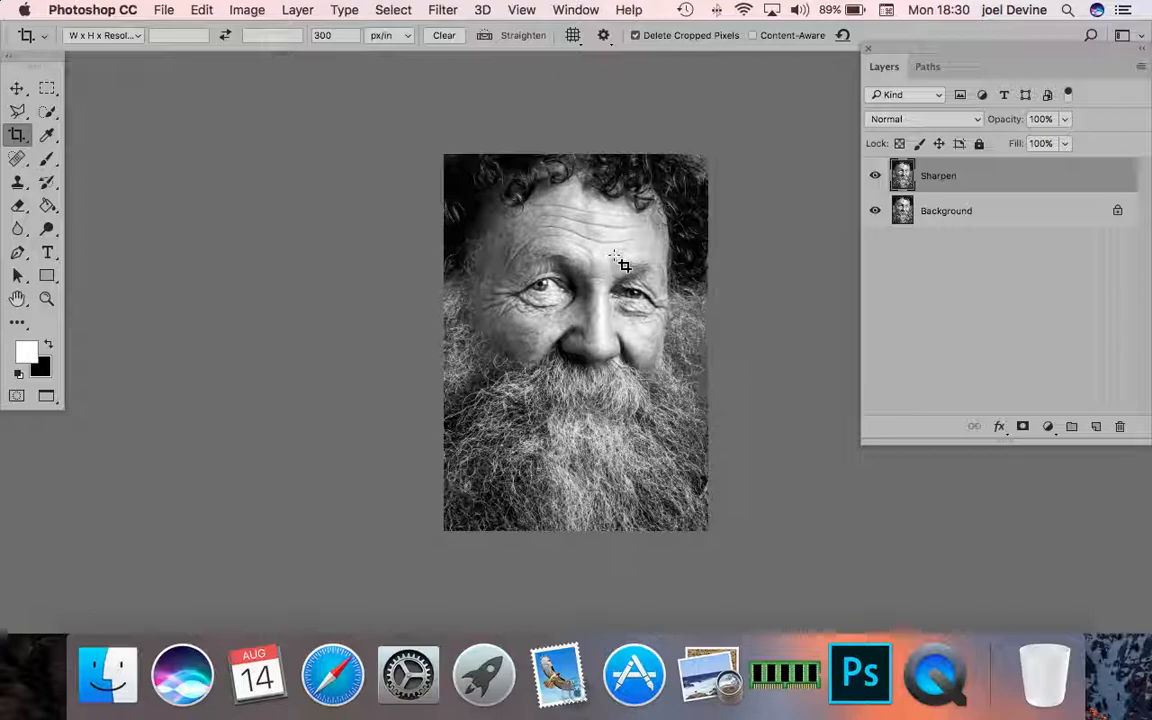
- Apply the High Pass filter to the Sharpen layer with a radius of 5.0 pixels
click(443, 11)
click(432, 308)
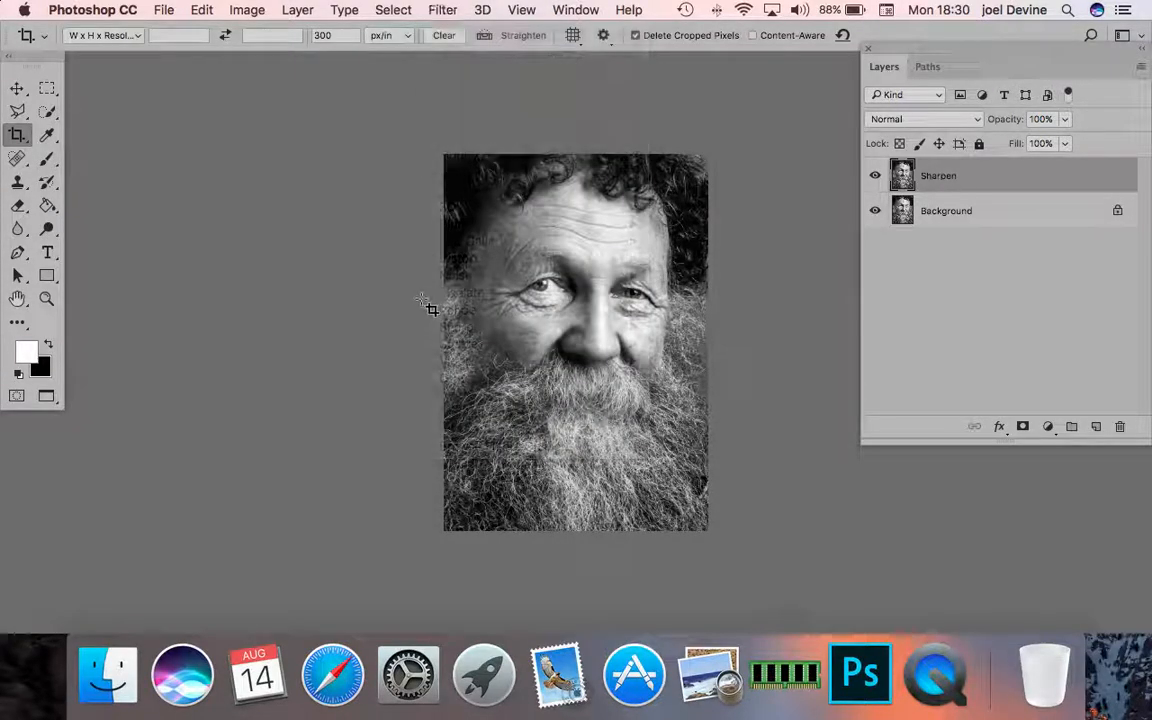
click(441, 11)
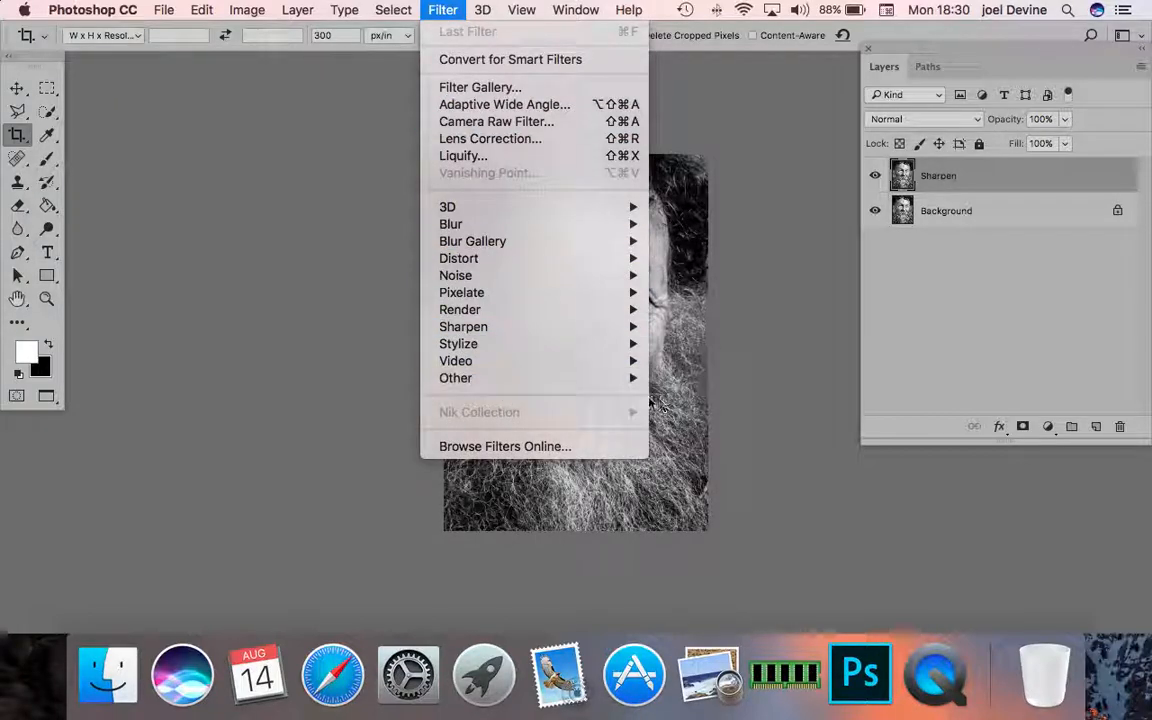
mouse_move(630, 378)
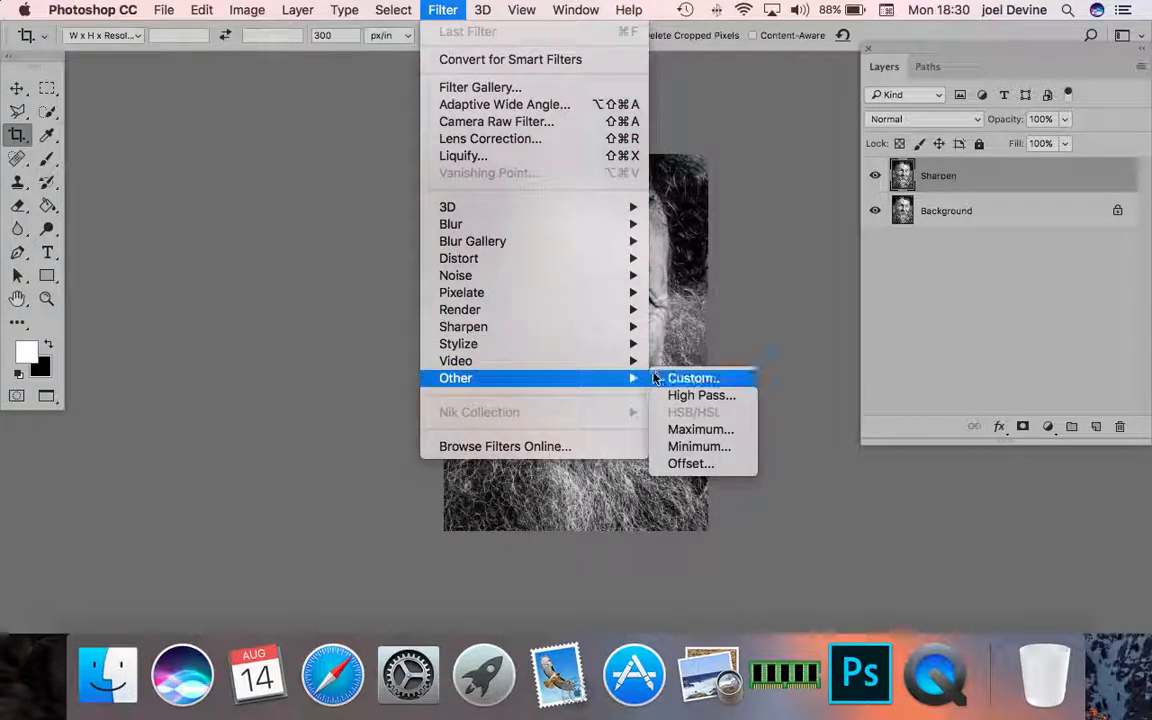
click(701, 396)
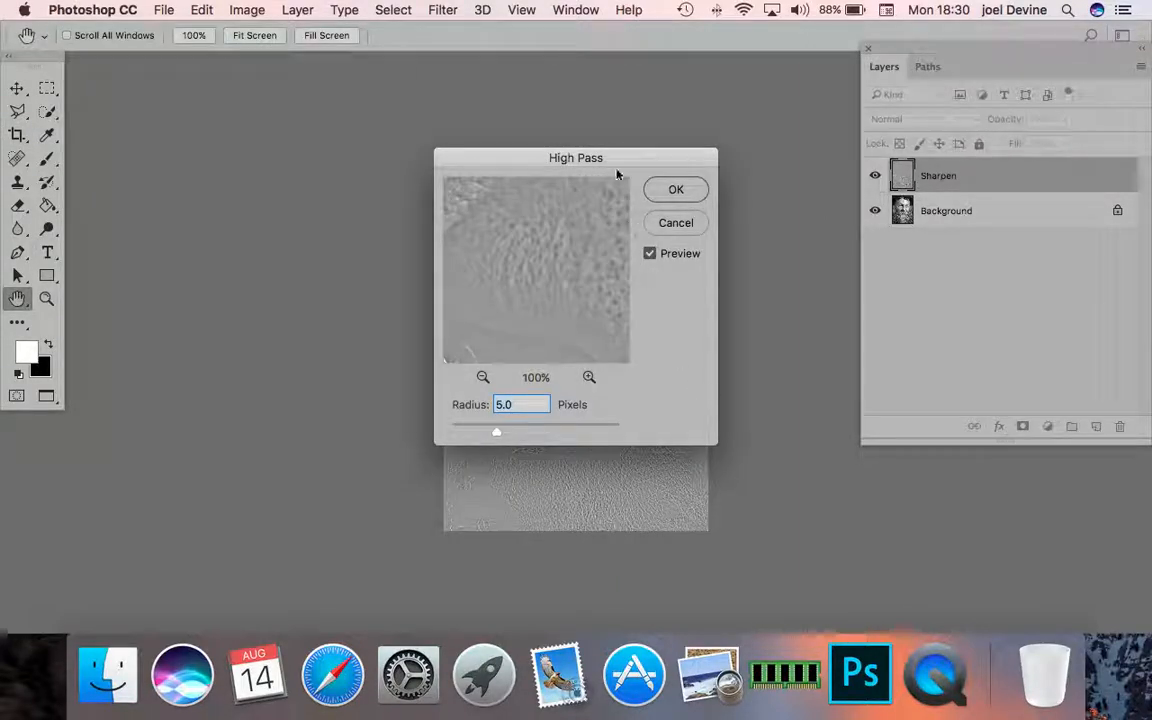
drag(638, 159, 303, 137)
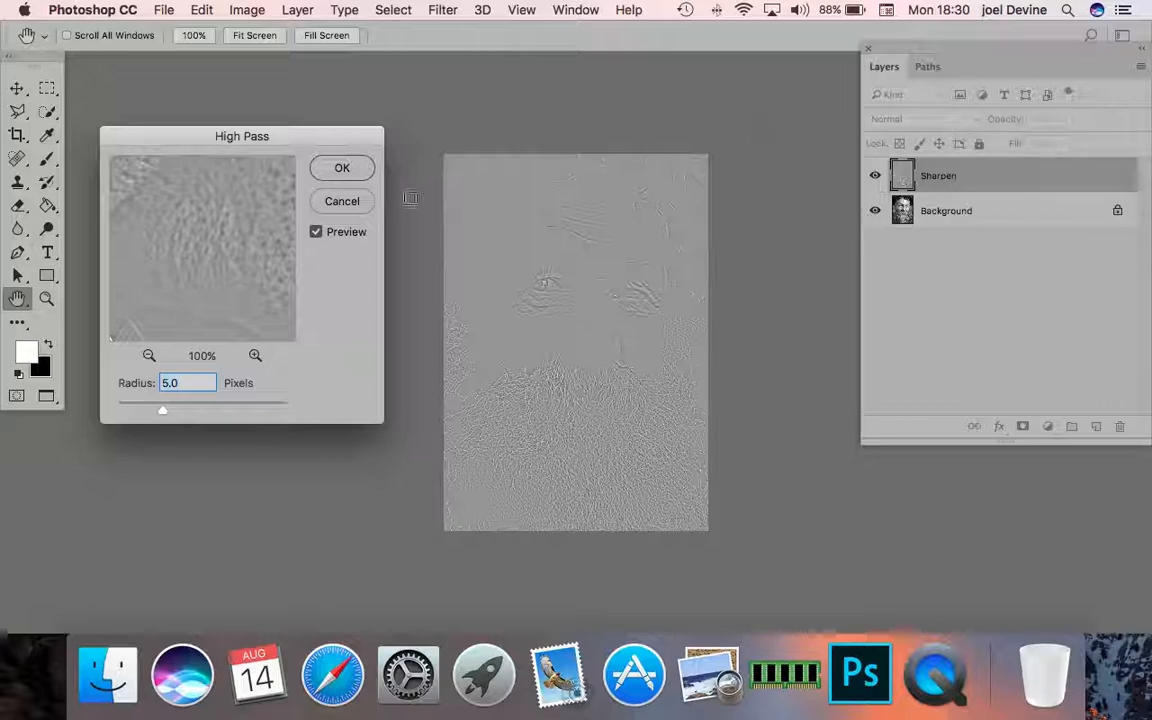
click(341, 167)
key(c)
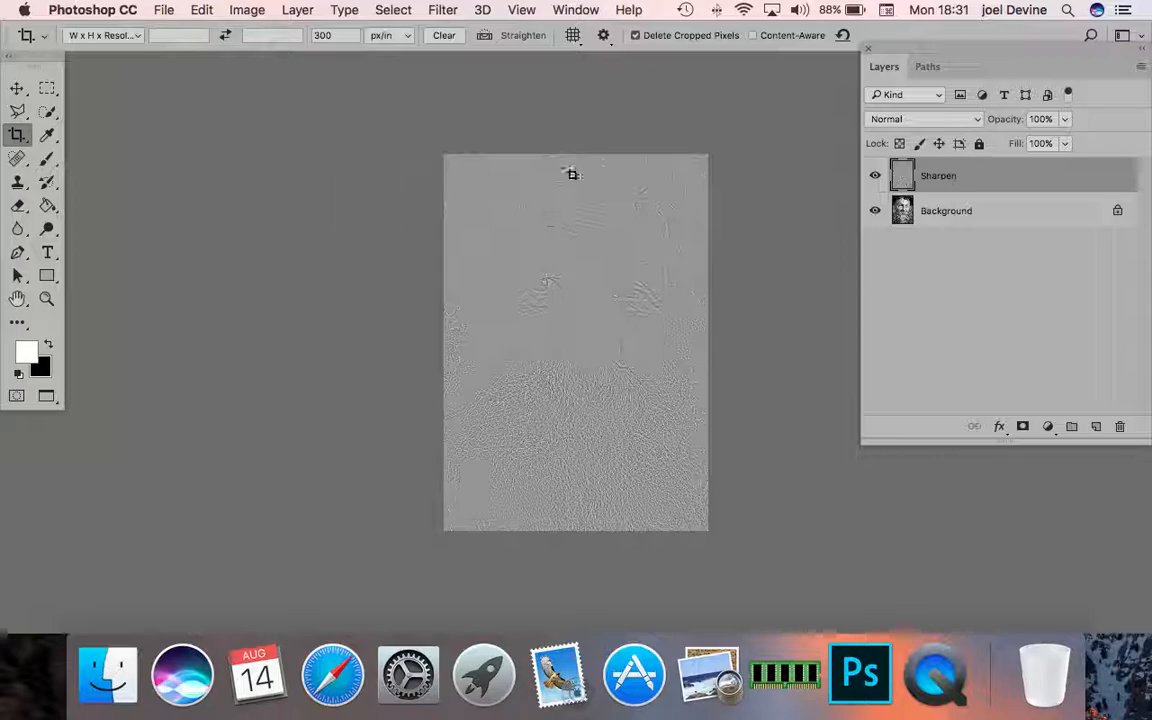
- Set the Sharpen layer's blending mode to Soft Light and hide its effect with a black layer mask
click(978, 120)
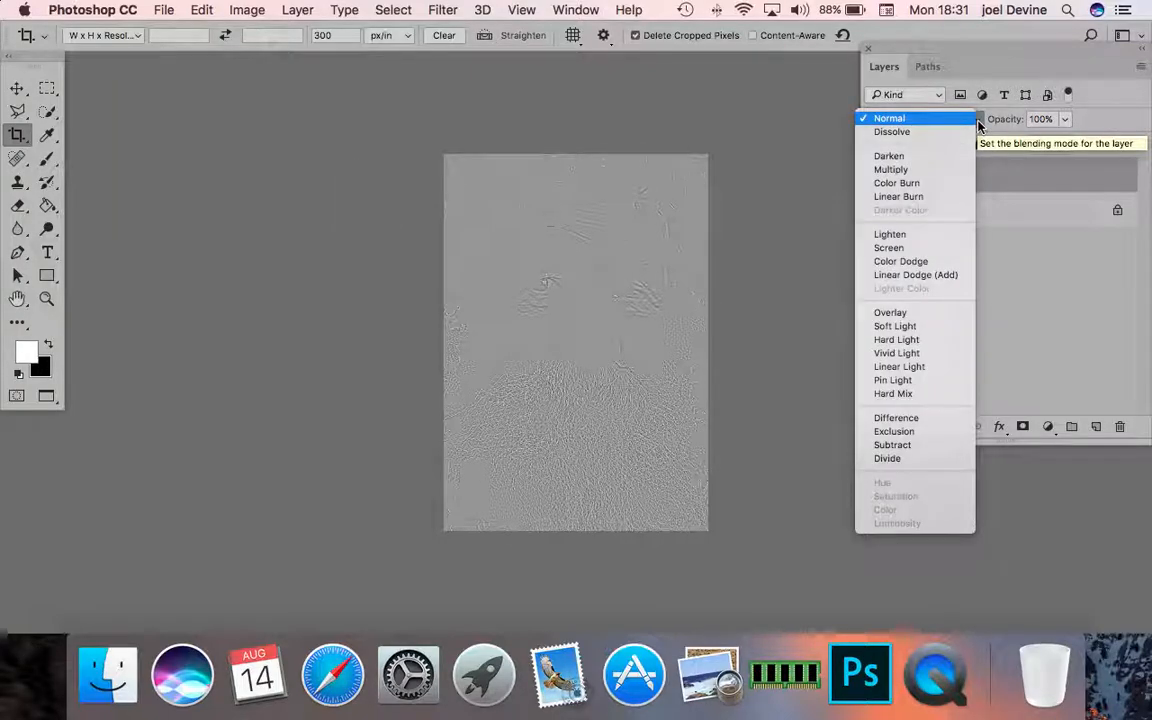
click(907, 333)
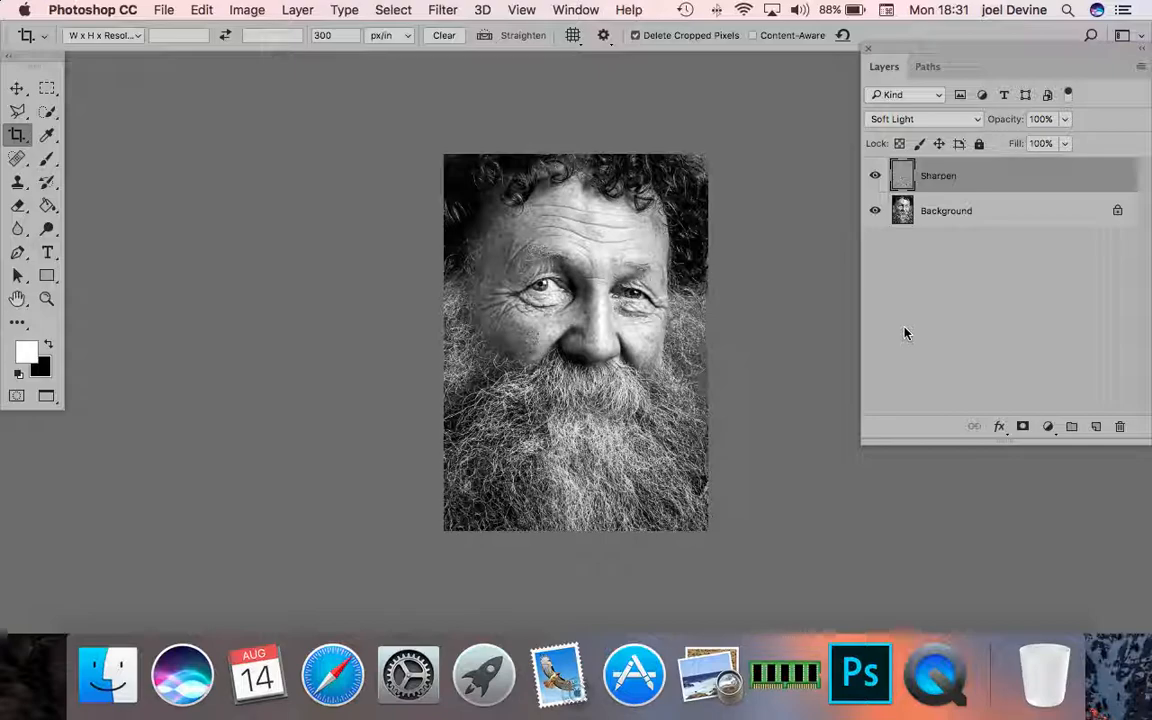
alt+click(1022, 427)
- Paint white on the Sharpen mask over the eyes and forehead with a 175-pixel brush at 24% opacity and flow
click(45, 300)
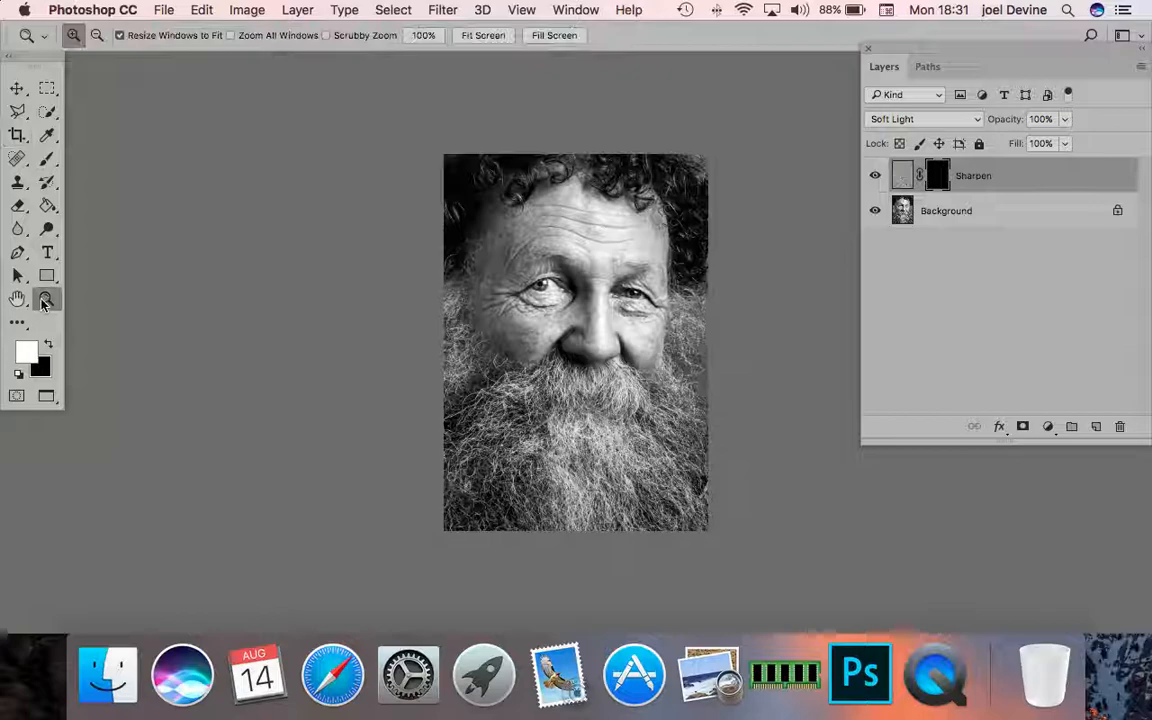
click(602, 325)
click(602, 325)
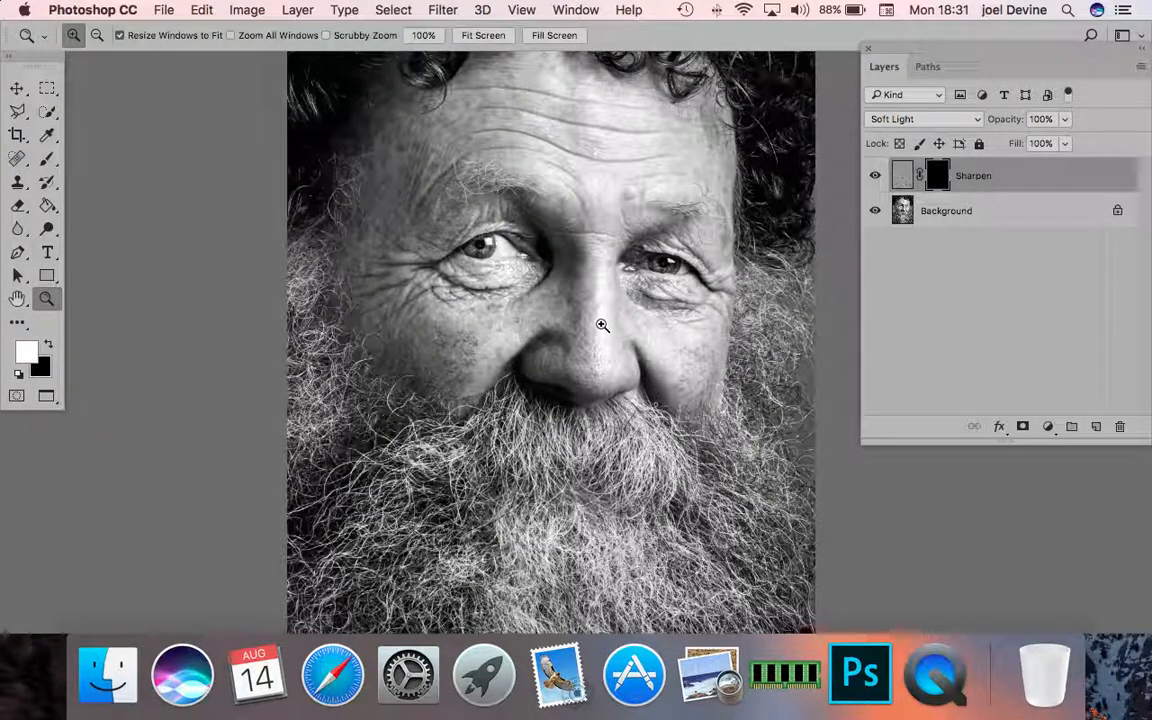
click(602, 325)
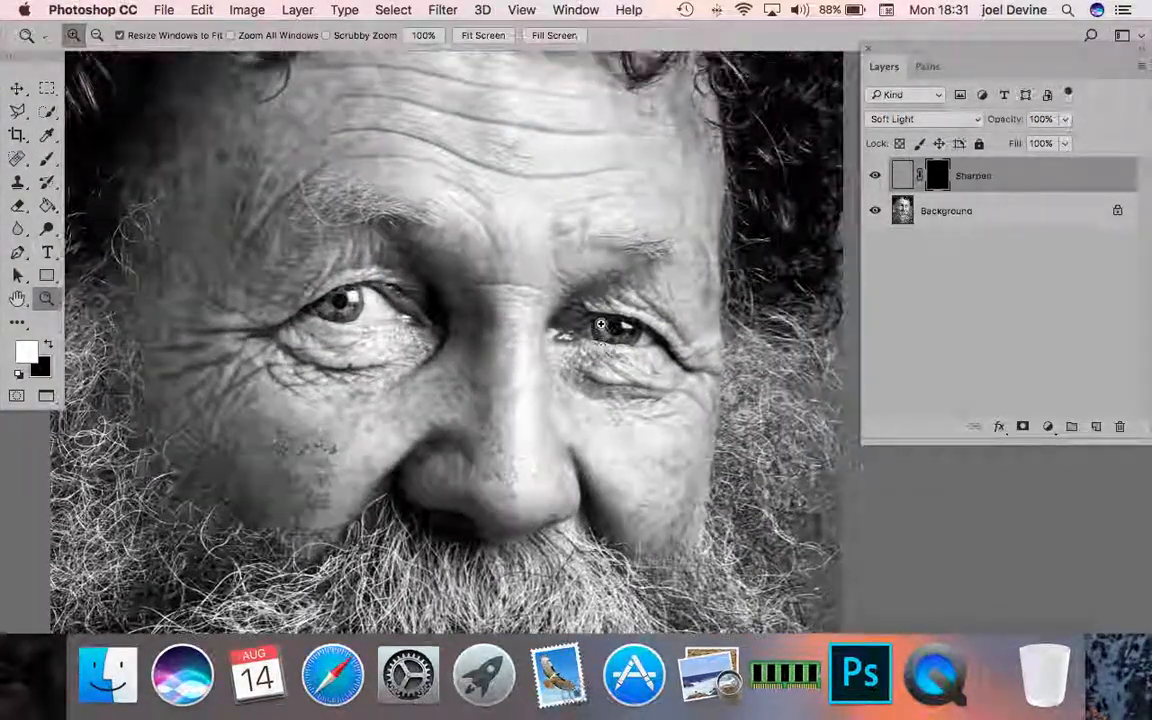
scroll(602, 325, up, 5)
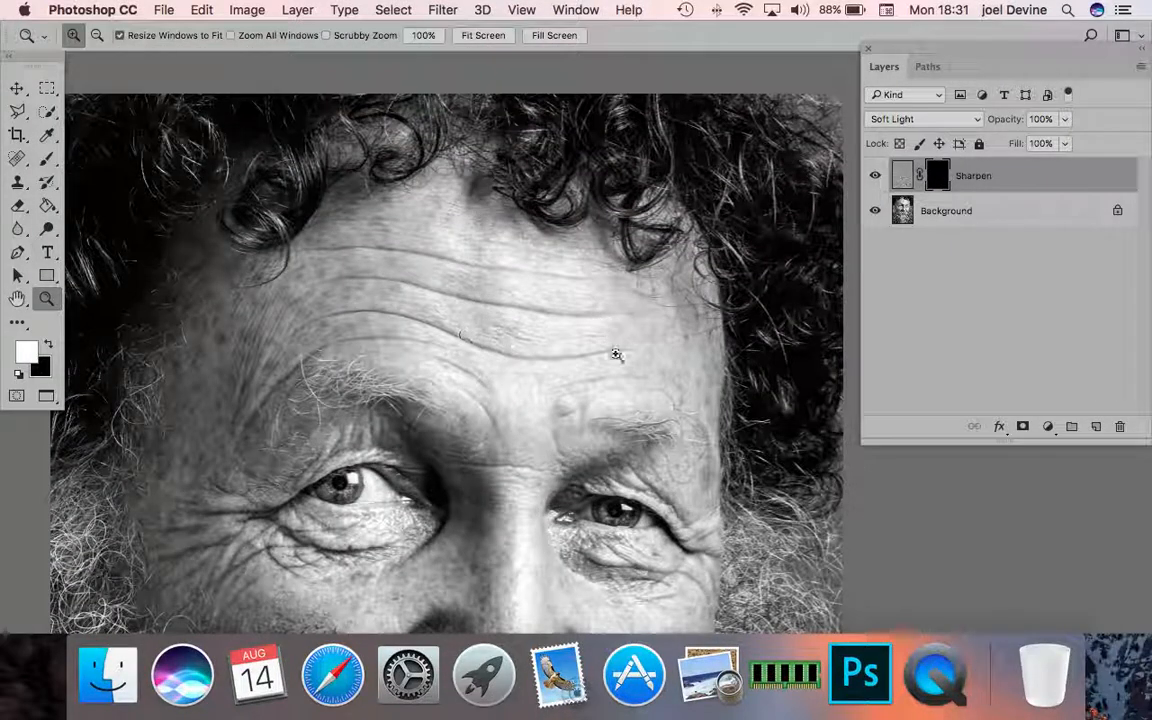
click(48, 159)
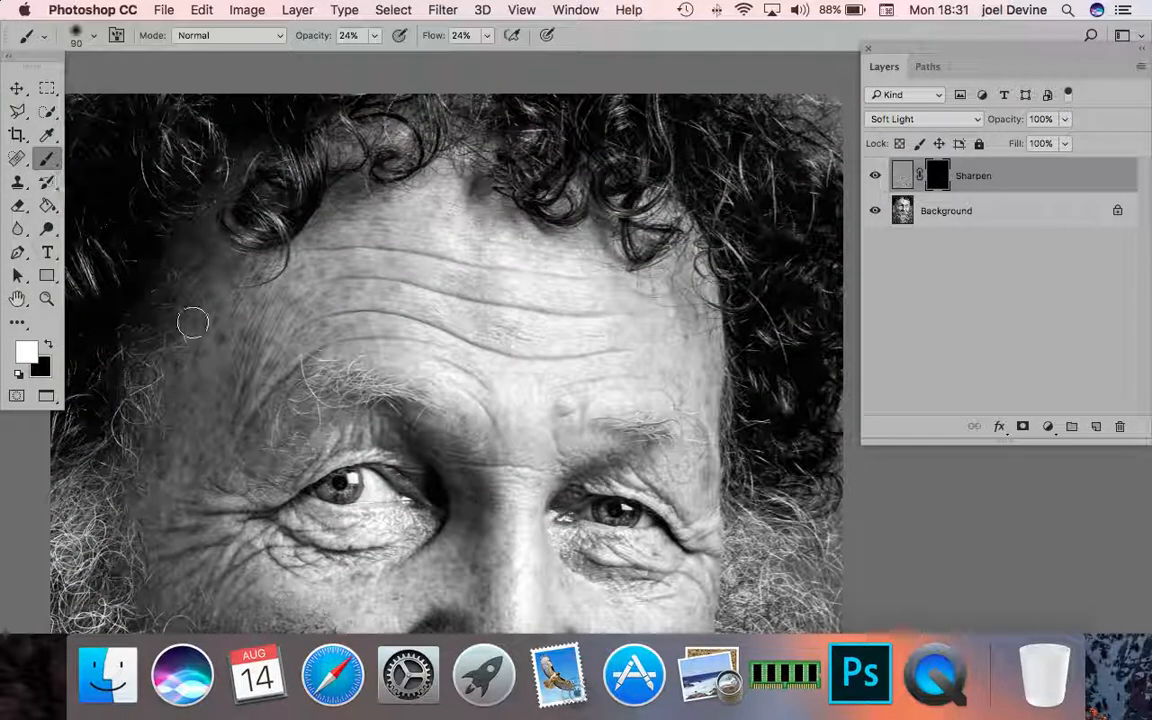
key(bracketright)
key(bracketright)
scroll(527, 275, up, 5)
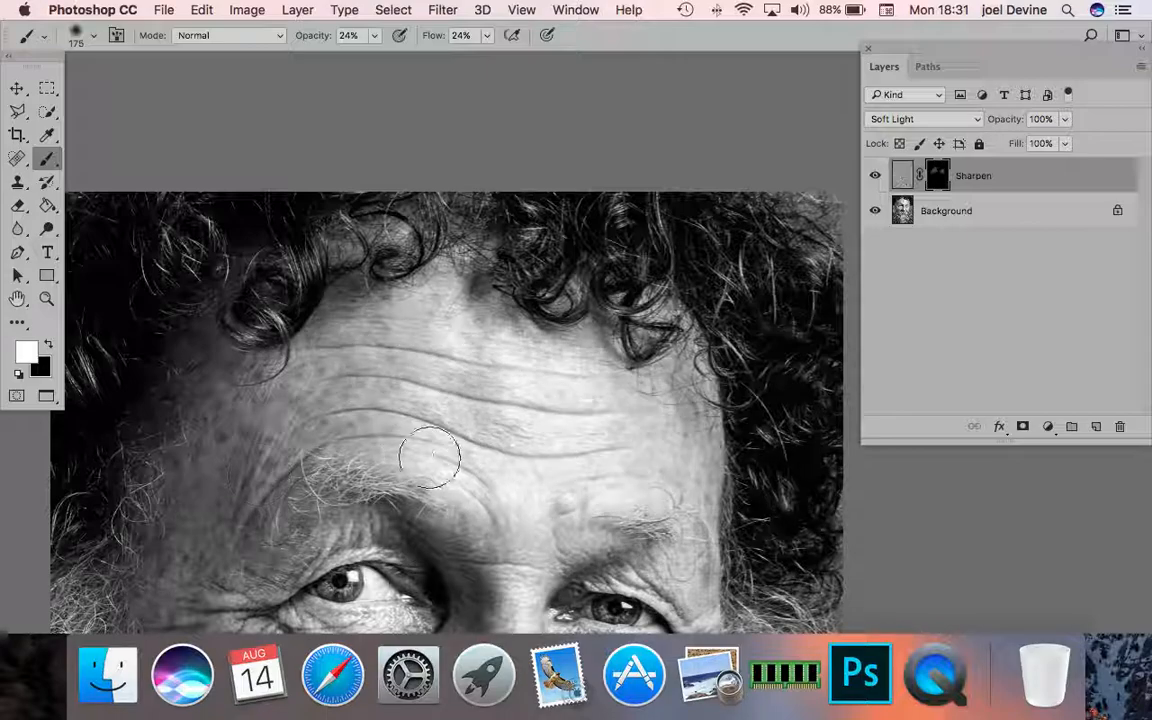
scroll(586, 505, down, 2)
scroll(586, 505, down, 2)
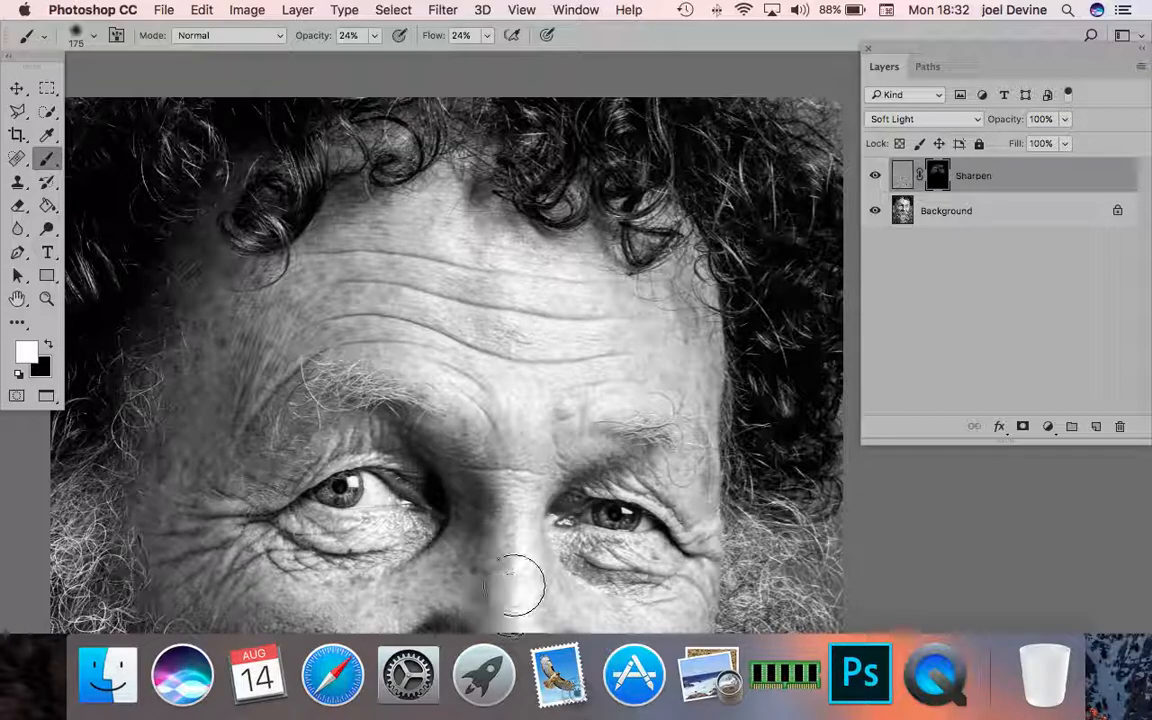
scroll(573, 500, down, 10)
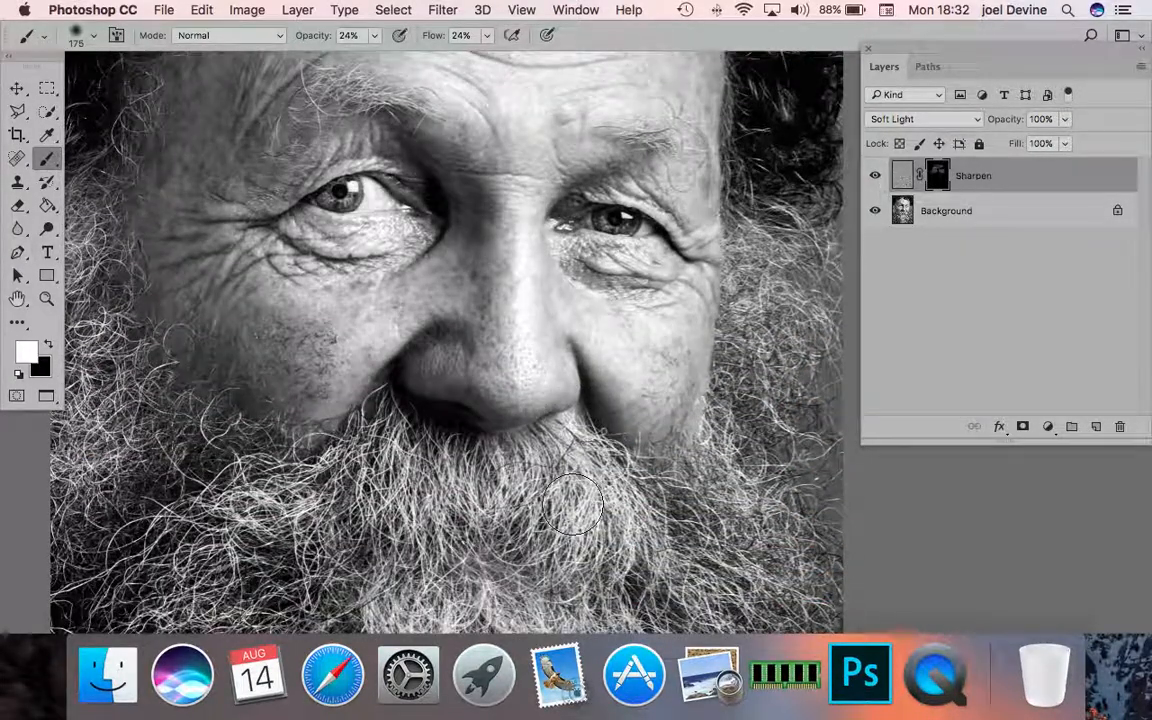
- Enlarge the brush to 500 pixels and paint white on the Sharpen mask over the curly hair and upper beard
scroll(489, 253, up, 7)
scroll(489, 255, up, 4)
scroll(489, 255, left, 5)
scroll(488, 258, right, 2)
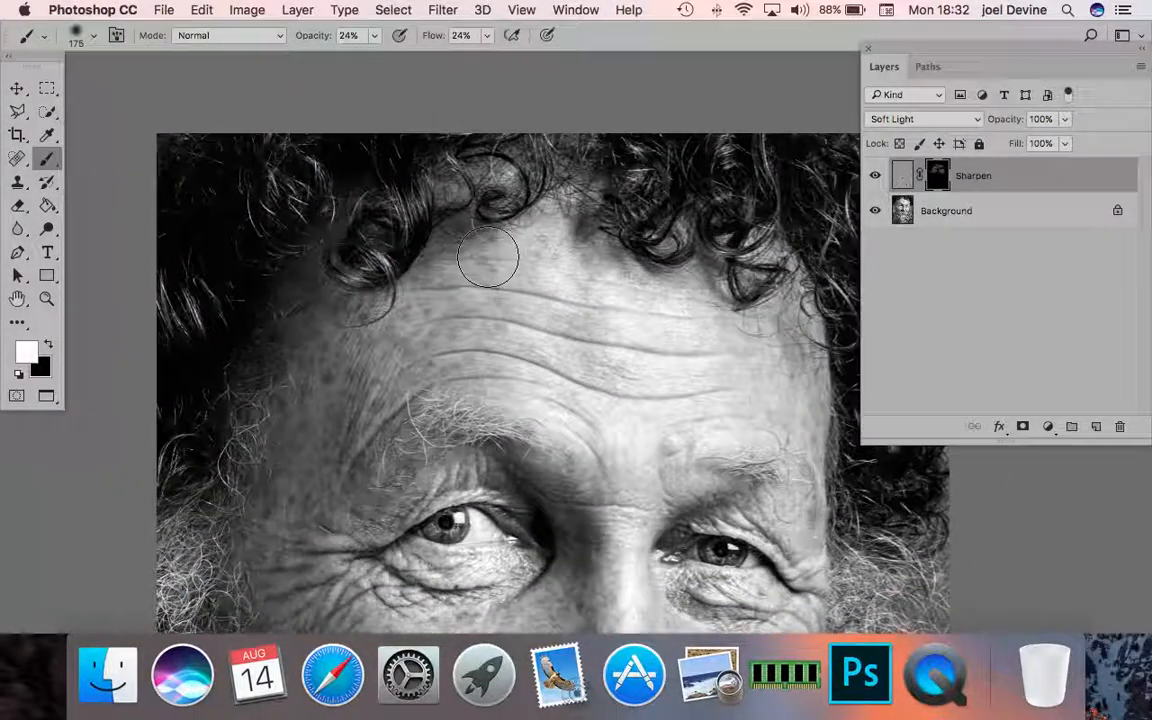
drag(402, 182, 446, 200)
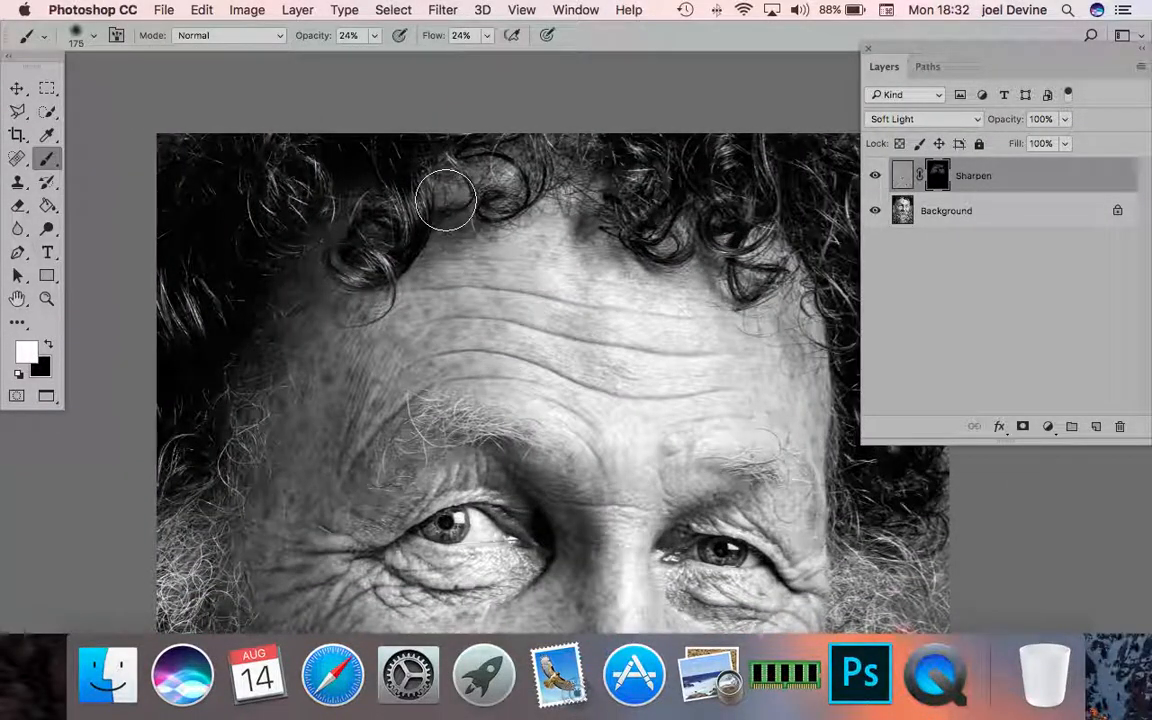
key(bracketright)
key(bracketright)
key(bracketright)
key(bracketright)
key(bracketright)
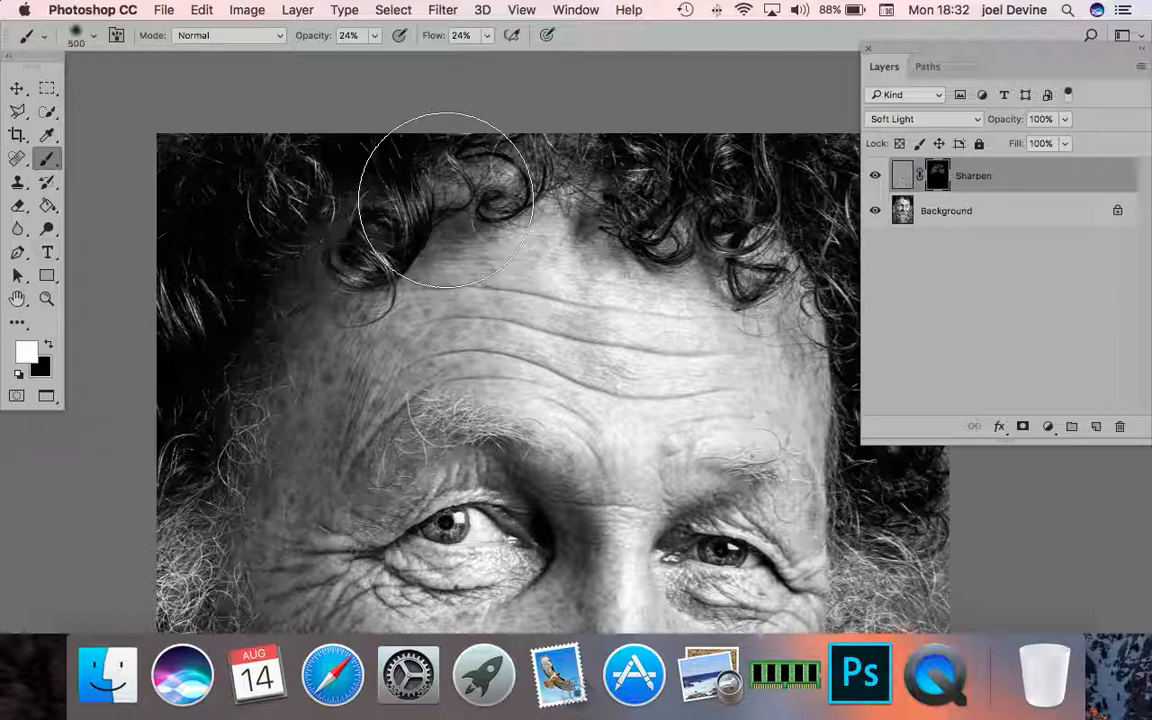
mouse_move(446, 200)
mouse_down()
mouse_move(244, 242)
mouse_move(209, 492)
mouse_move(199, 457)
mouse_move(248, 297)
mouse_move(333, 220)
mouse_move(425, 196)
mouse_move(295, 216)
mouse_move(555, 188)
mouse_move(627, 186)
mouse_move(500, 208)
mouse_move(607, 229)
mouse_move(587, 220)
mouse_move(716, 197)
mouse_move(722, 338)
mouse_move(761, 475)
mouse_up()
scroll(622, 170, right, 5)
scroll(761, 475, down, 10)
mouse_move(771, 157)
mouse_down()
mouse_move(728, 135)
mouse_move(741, 175)
mouse_move(738, 525)
mouse_move(388, 375)
mouse_move(100, 503)
mouse_up()
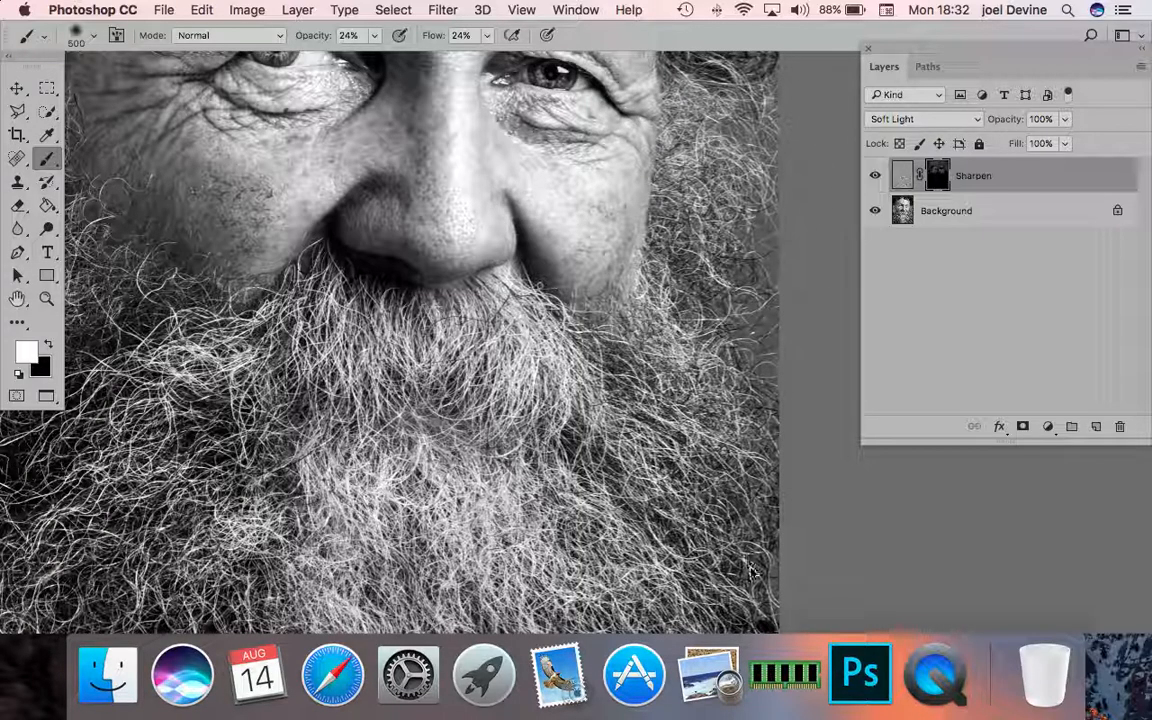
- Extend the white mask painting along the beard's sides and lower edge with the 500-pixel brush
scroll(752, 568, left, 10)
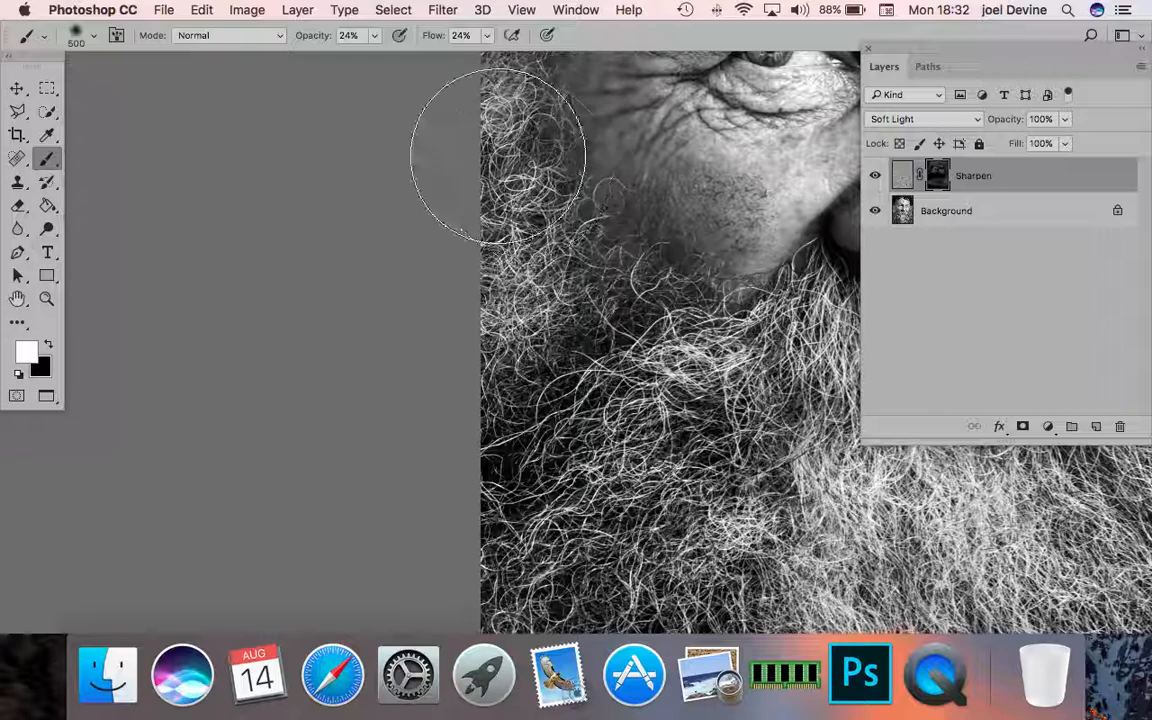
scroll(596, 572, down, 8)
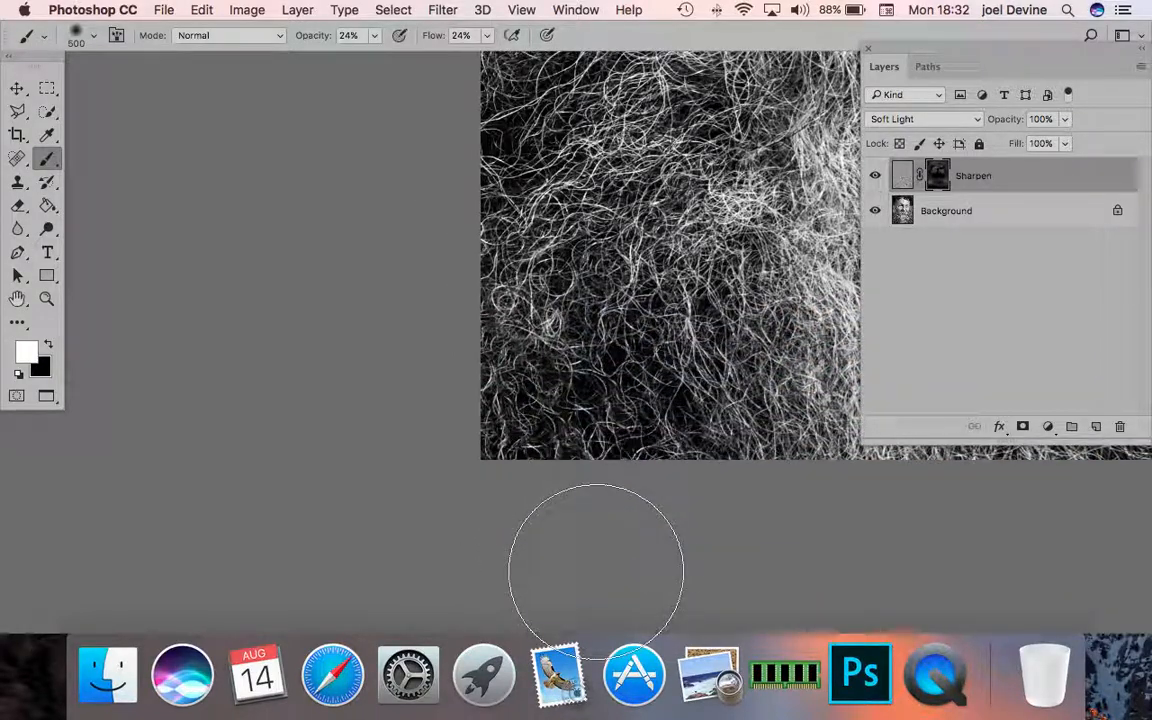
scroll(643, 501, right, 8)
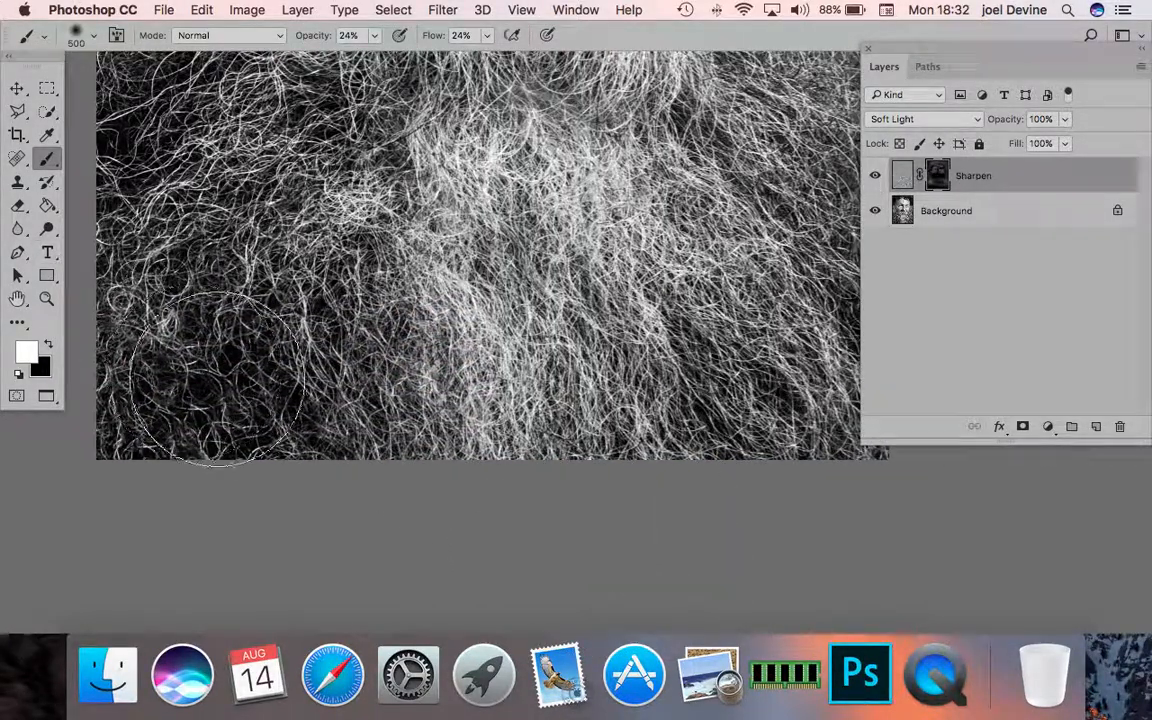
scroll(730, 420, right, 5)
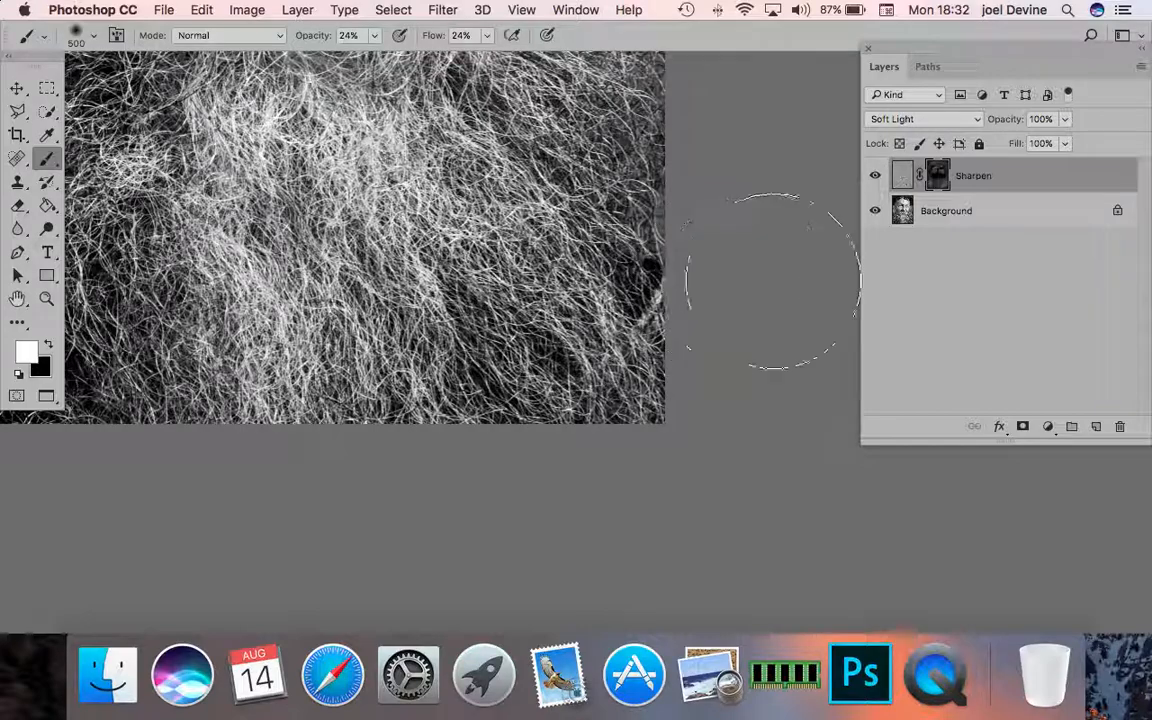
scroll(503, 238, up, 10)
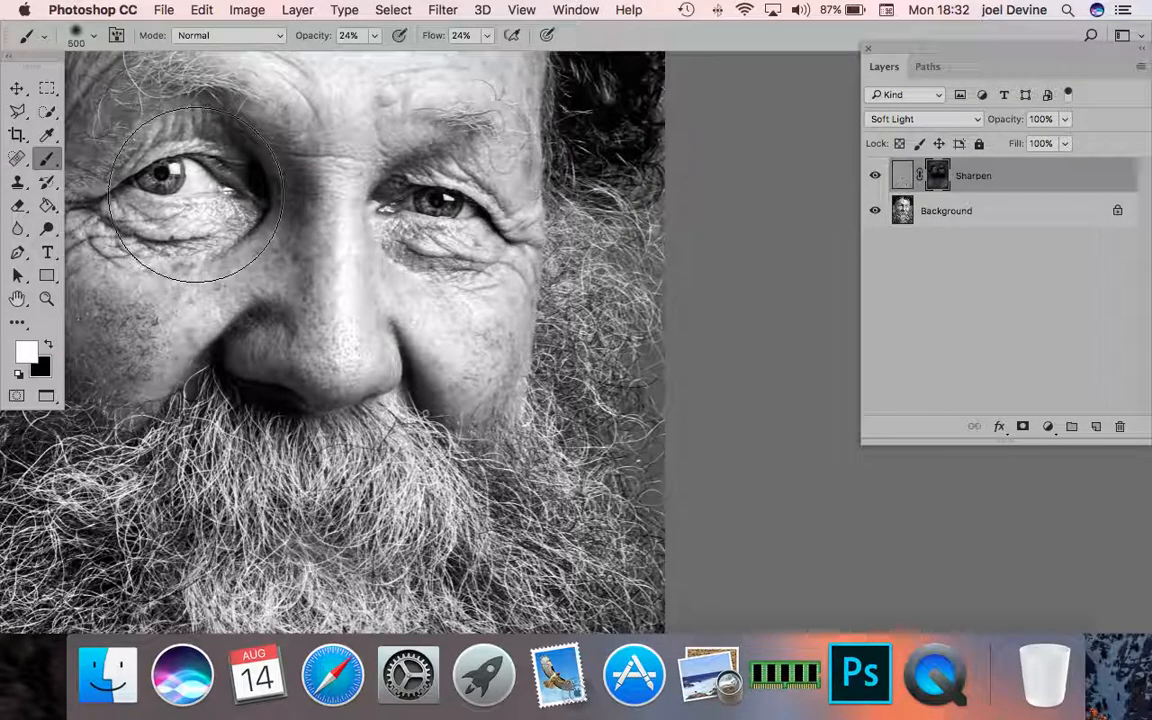
- Strengthen the sharpening over both eyes with a smaller white brush on the mask, and set the Sharpen layer's opacity to 80%
key(bracketleft)
key(bracketleft)
key(bracketleft)
key(bracketleft)
key(bracketleft)
key(bracketleft)
key(bracketleft)
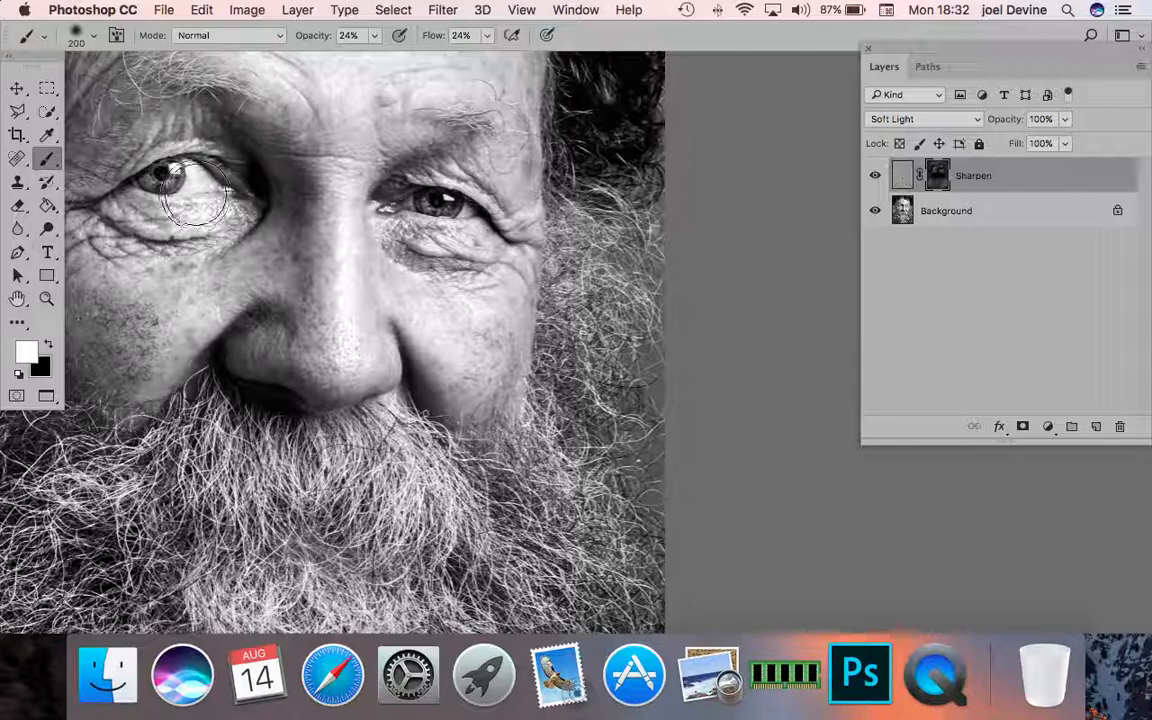
mouse_move(195, 195)
mouse_down()
mouse_move(155, 175)
mouse_move(137, 184)
mouse_move(195, 172)
mouse_move(128, 172)
mouse_move(217, 187)
mouse_up()
mouse_move(431, 204)
mouse_down()
mouse_move(467, 205)
mouse_move(397, 198)
mouse_move(462, 218)
mouse_move(417, 205)
mouse_move(465, 240)
mouse_up()
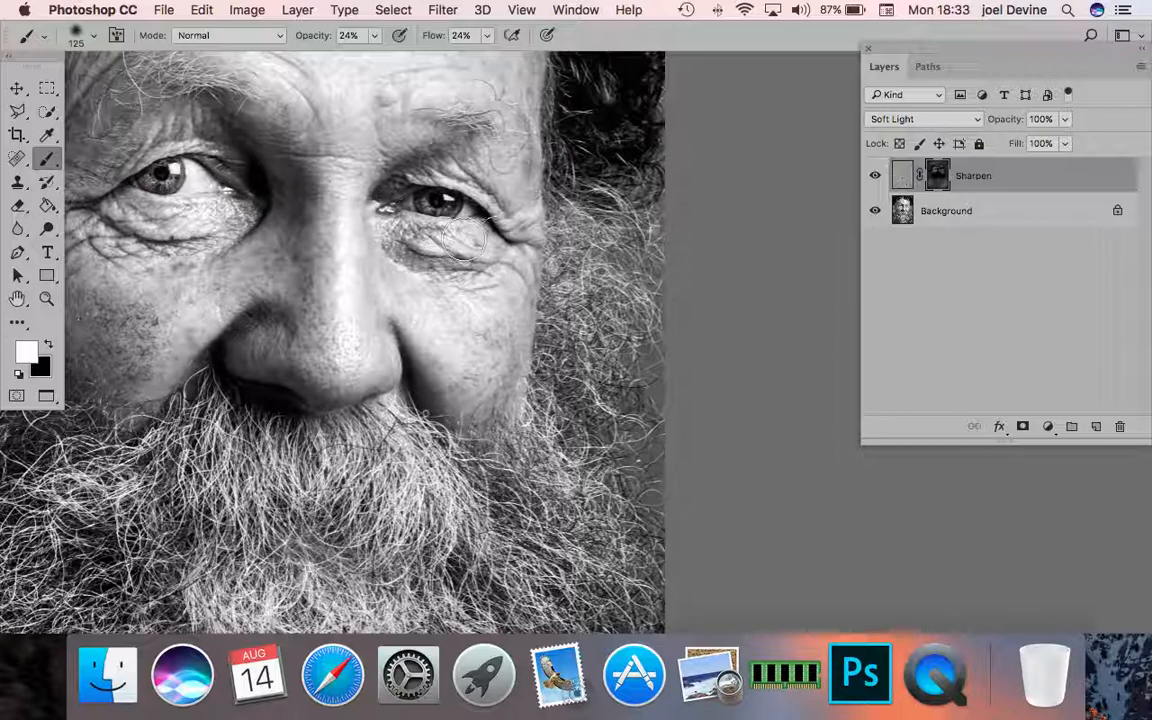
click(1034, 119)
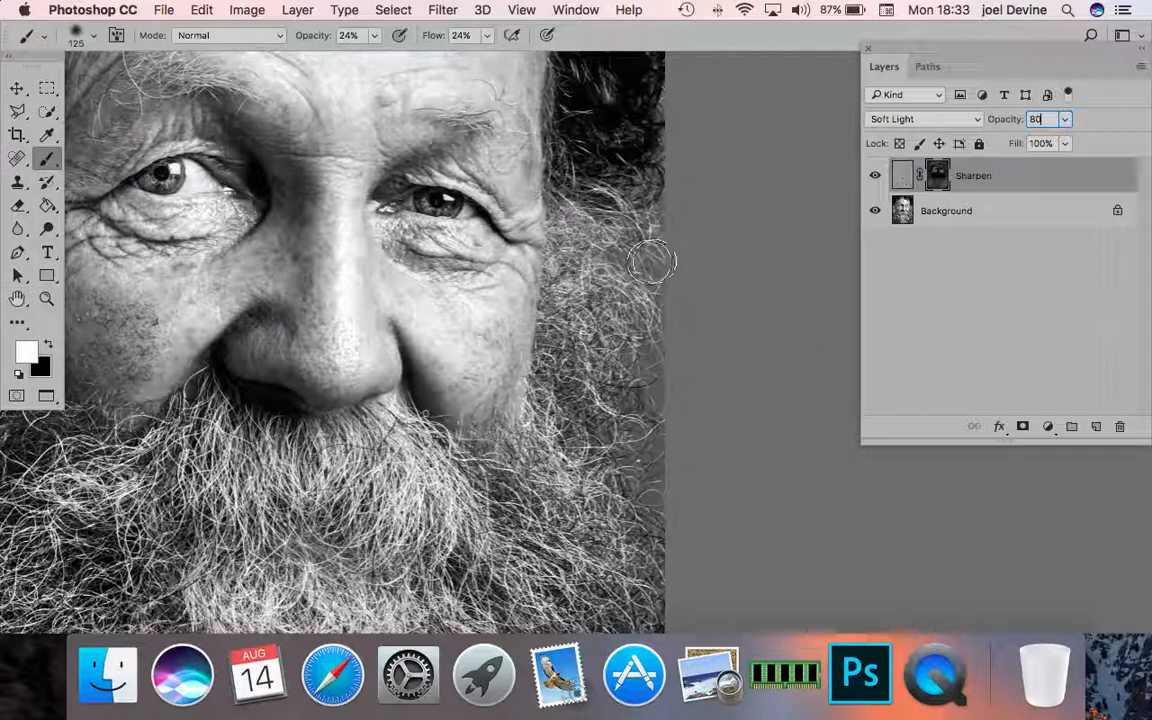
- Deselect the layers, activate the Zoom tool and switch the portrait to Full Screen Mode
click(917, 287)
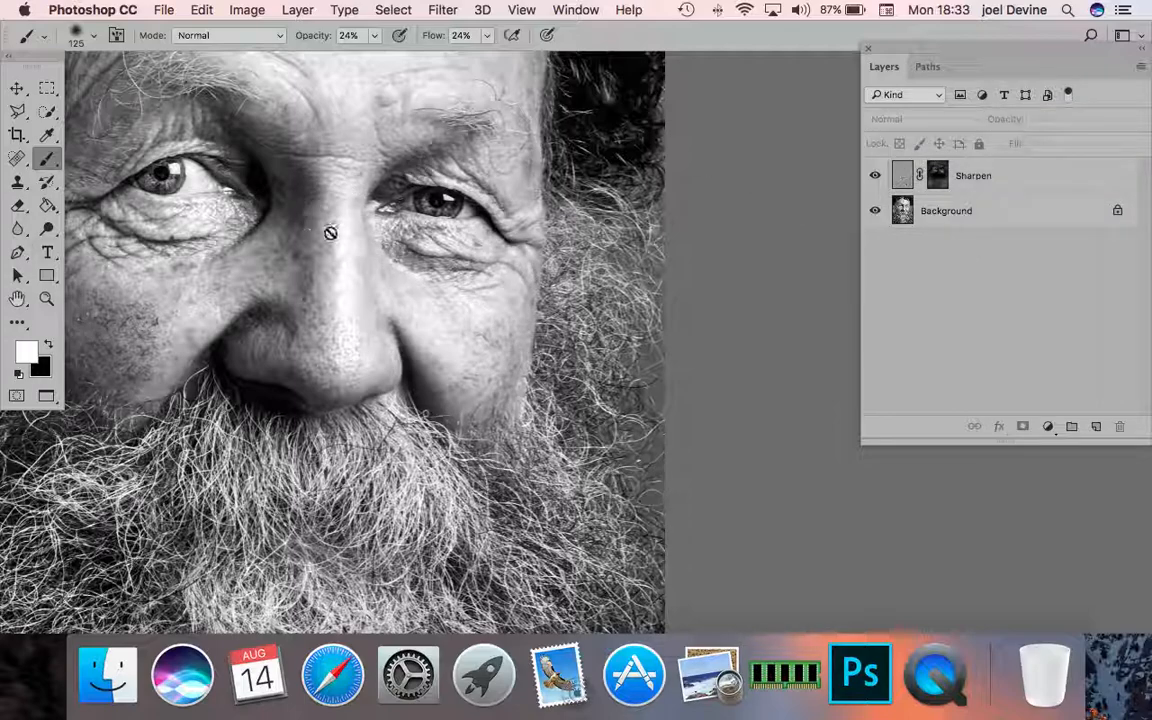
scroll(277, 167, left, 2)
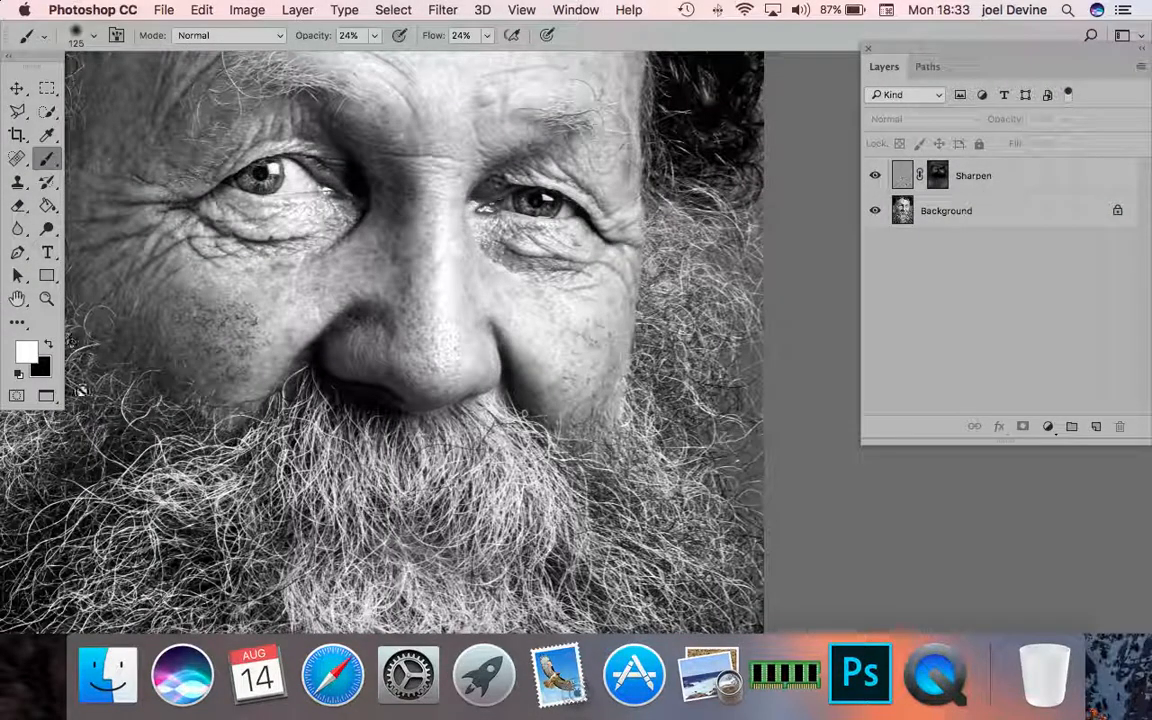
click(46, 396)
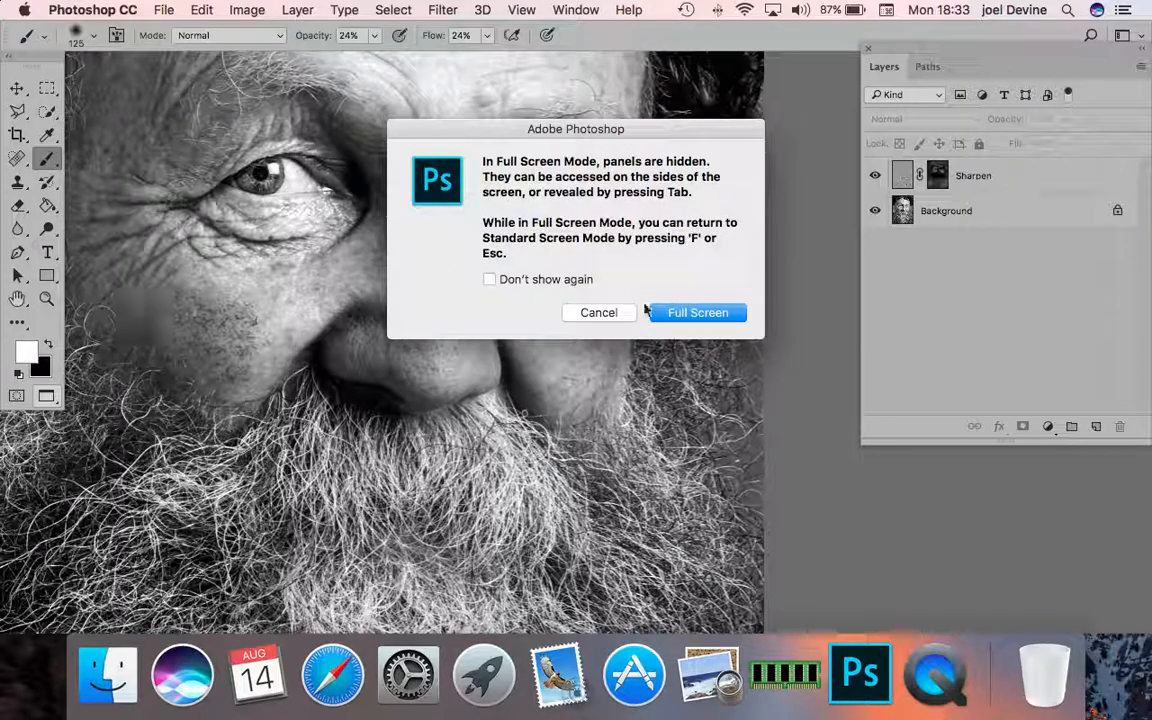
click(598, 313)
click(46, 298)
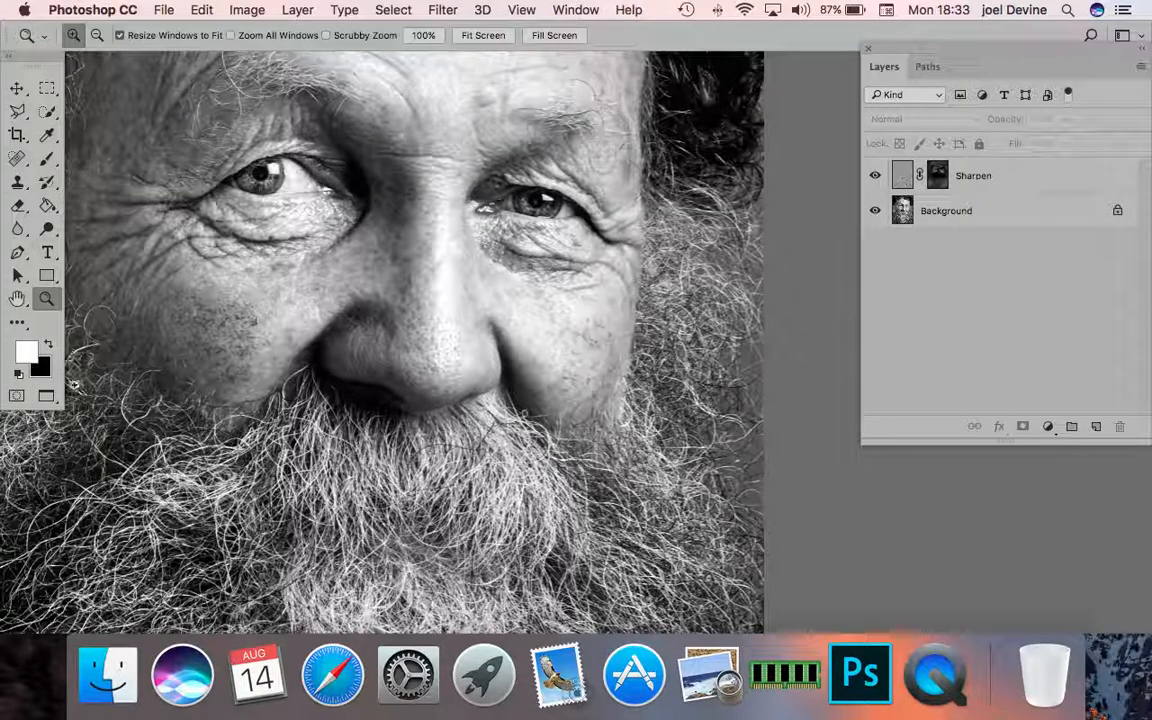
click(46, 396)
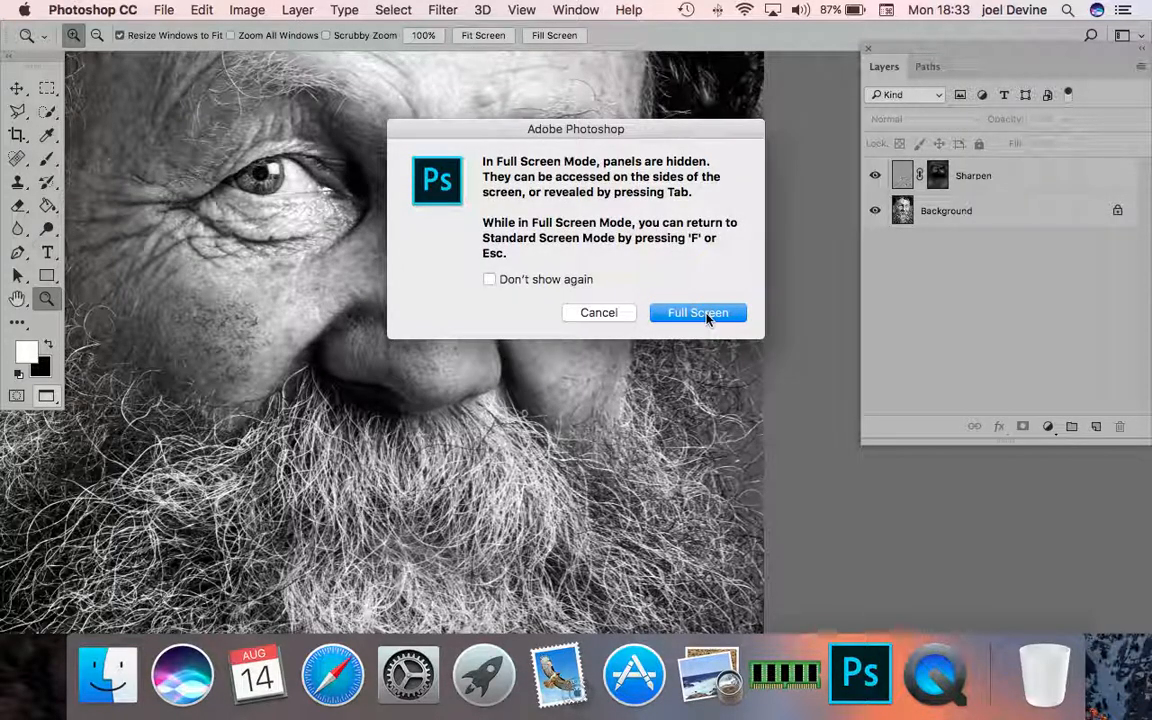
click(698, 313)
- Examine the sharpened portrait in full screen from the curly hair and forehead down to the beard's lower edge
scroll(620, 247, up, 2)
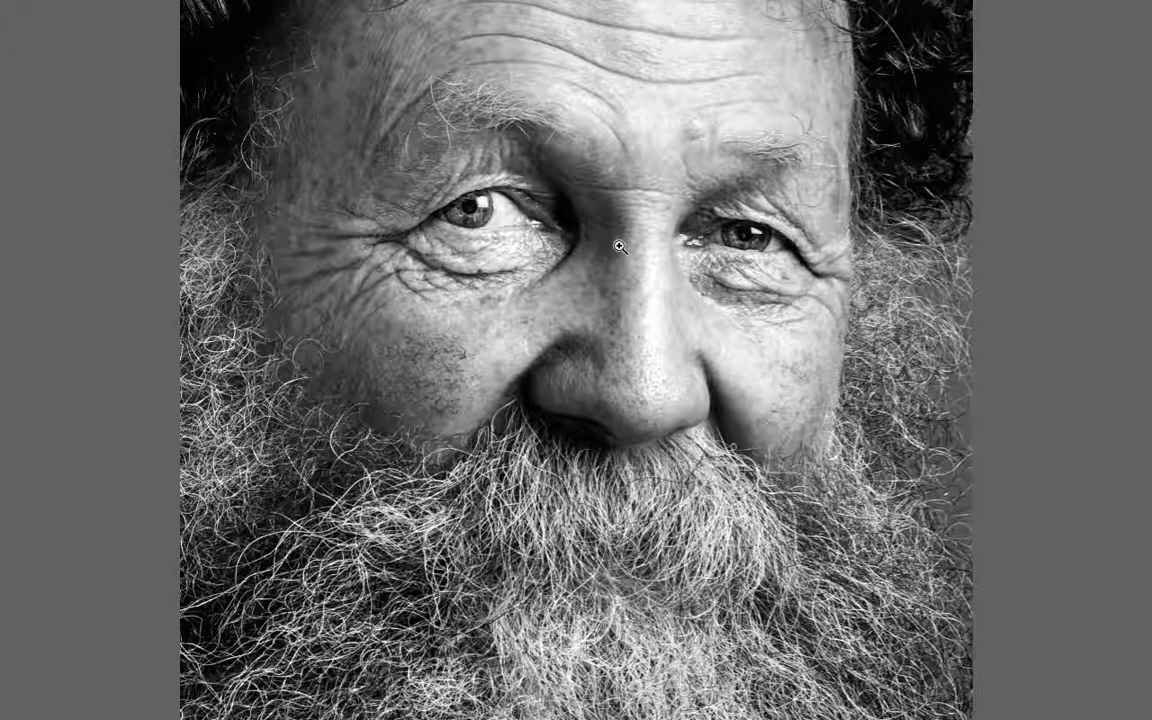
scroll(570, 213, up, 3)
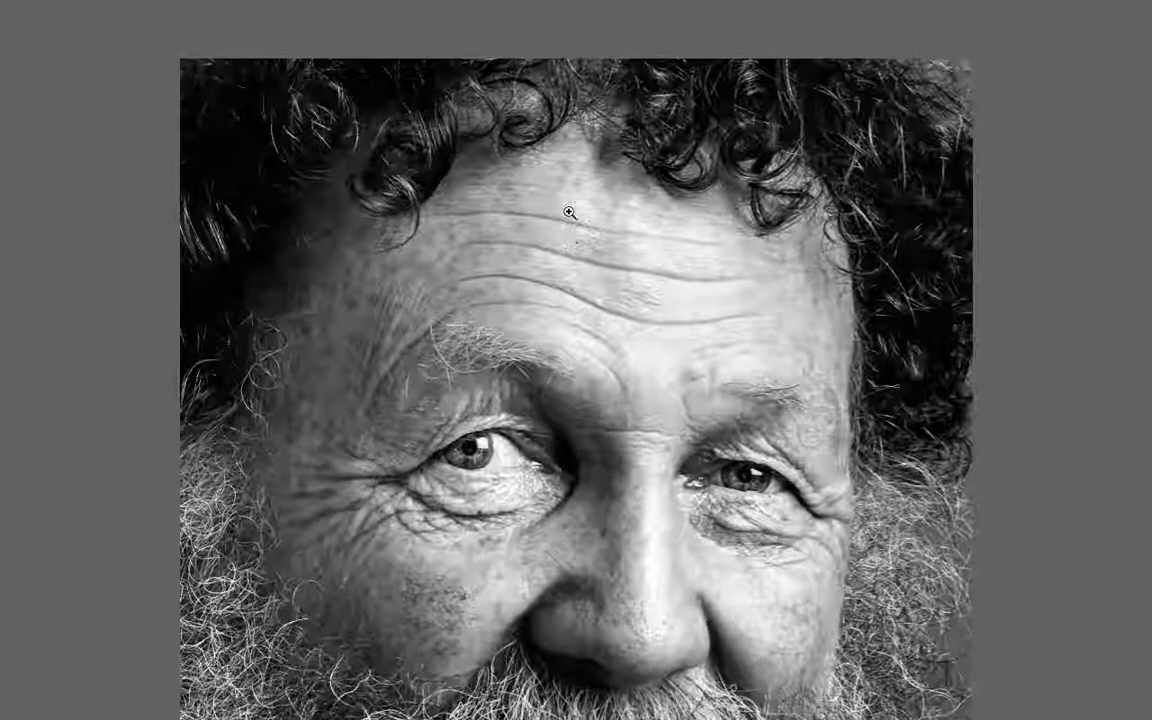
scroll(570, 213, down, 3)
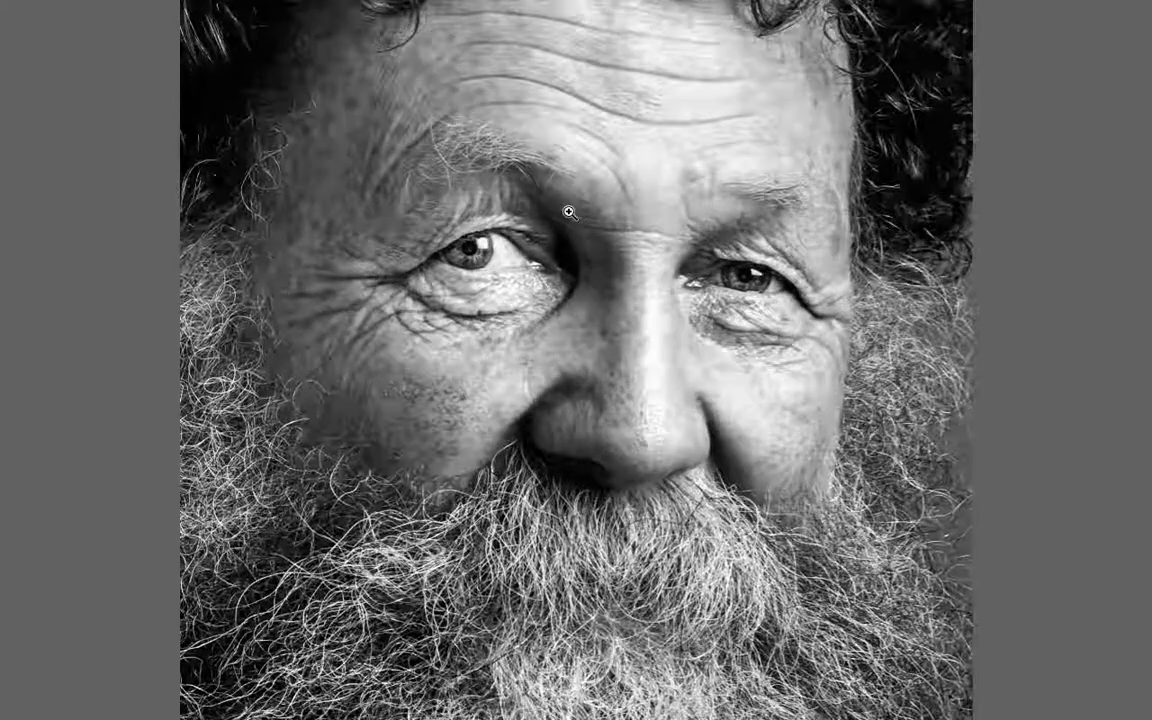
scroll(570, 213, down, 2)
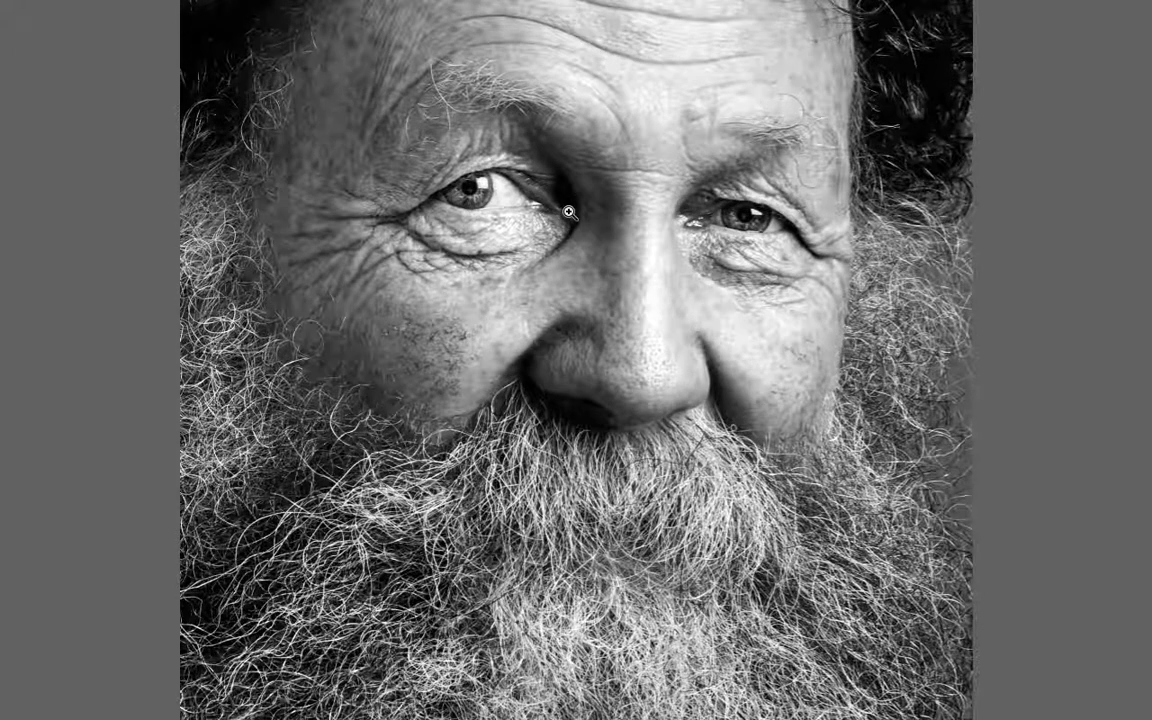
scroll(570, 213, down, 1)
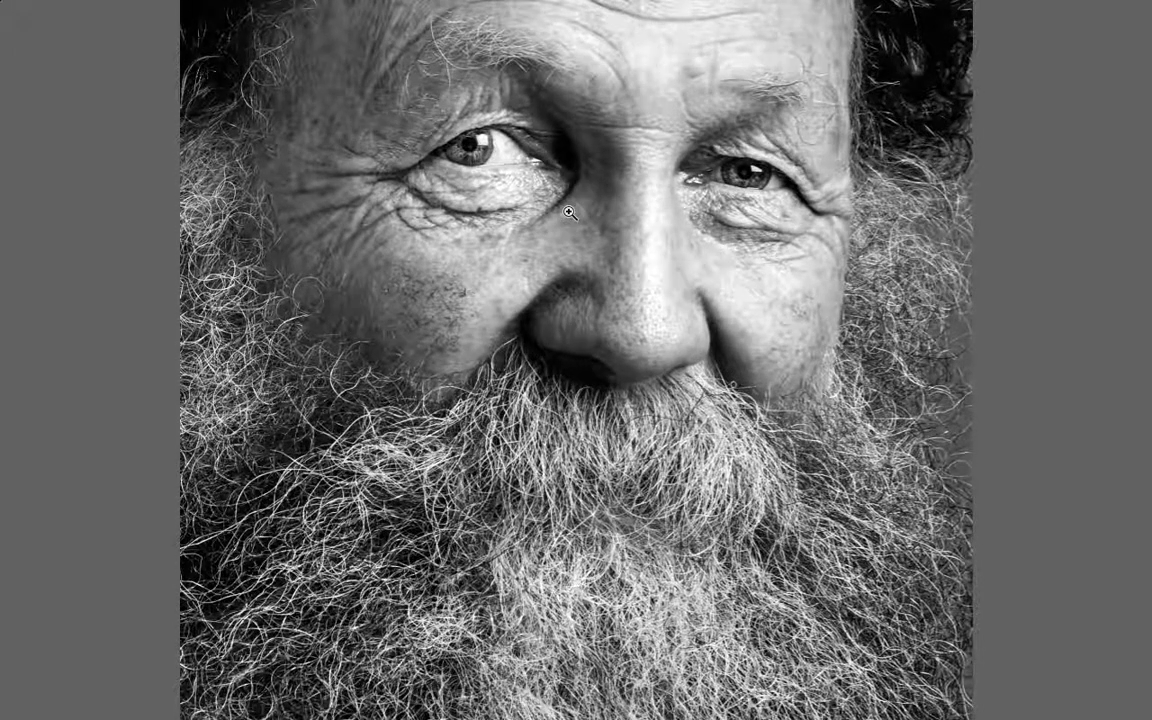
scroll(570, 213, down, 7)
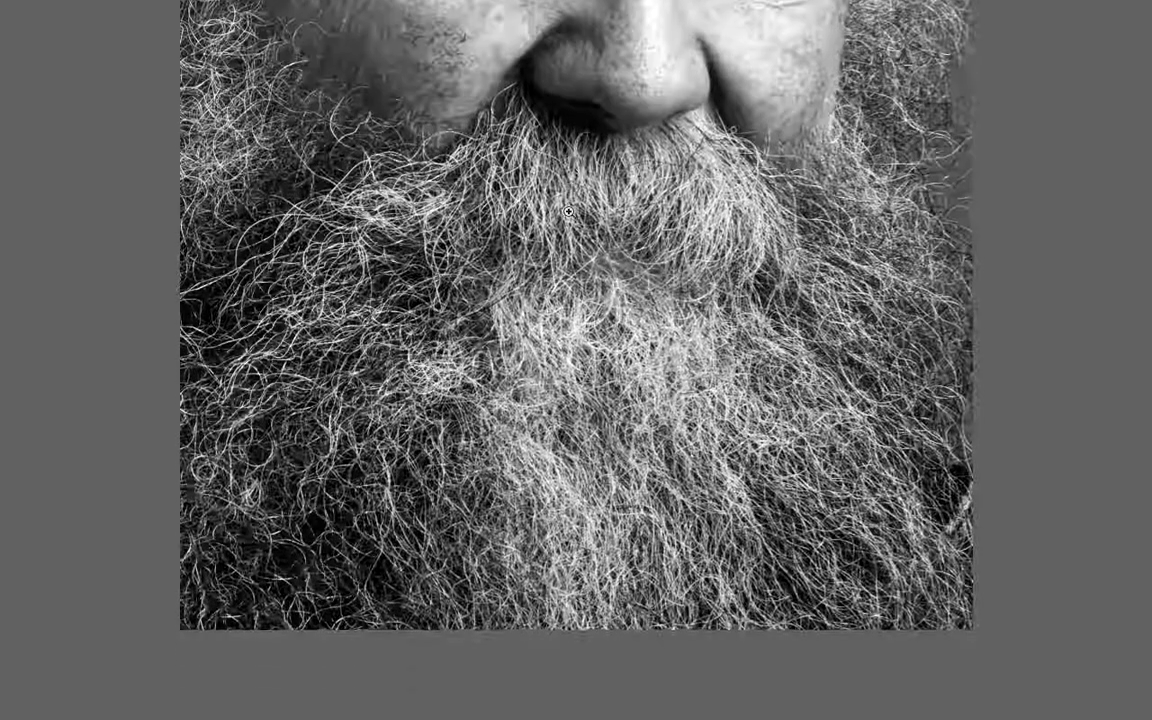
scroll(569, 213, up, 5)
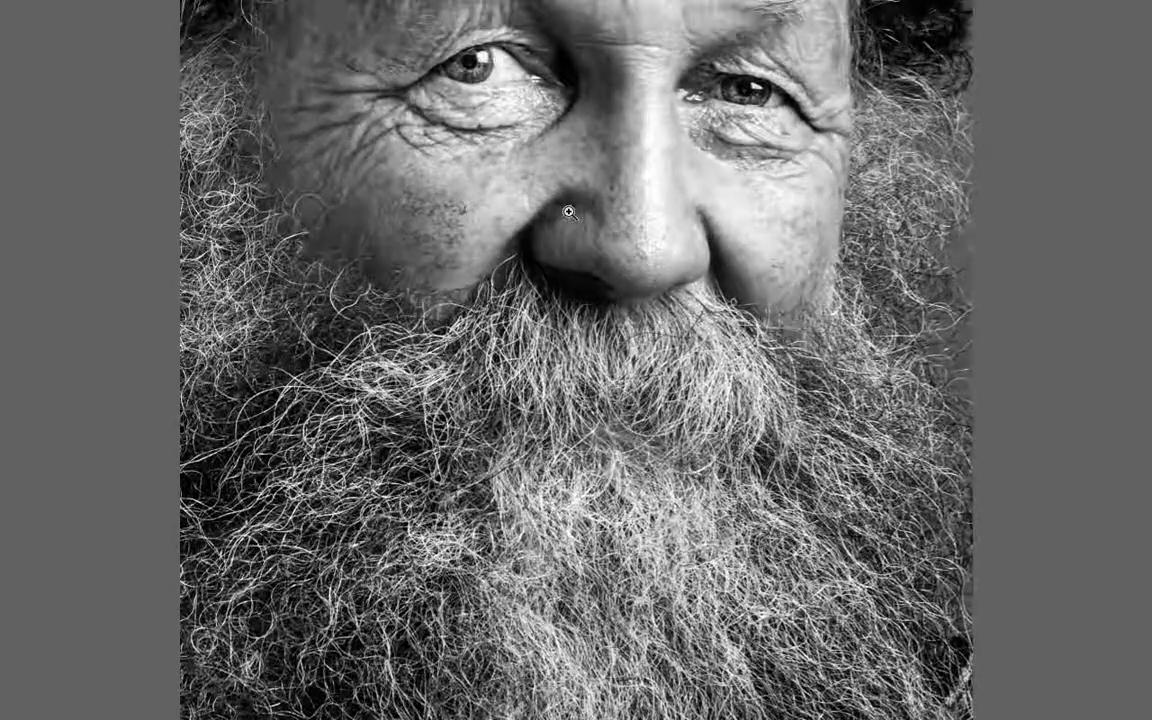
scroll(570, 213, up, 3)
scroll(570, 213, up, 10)
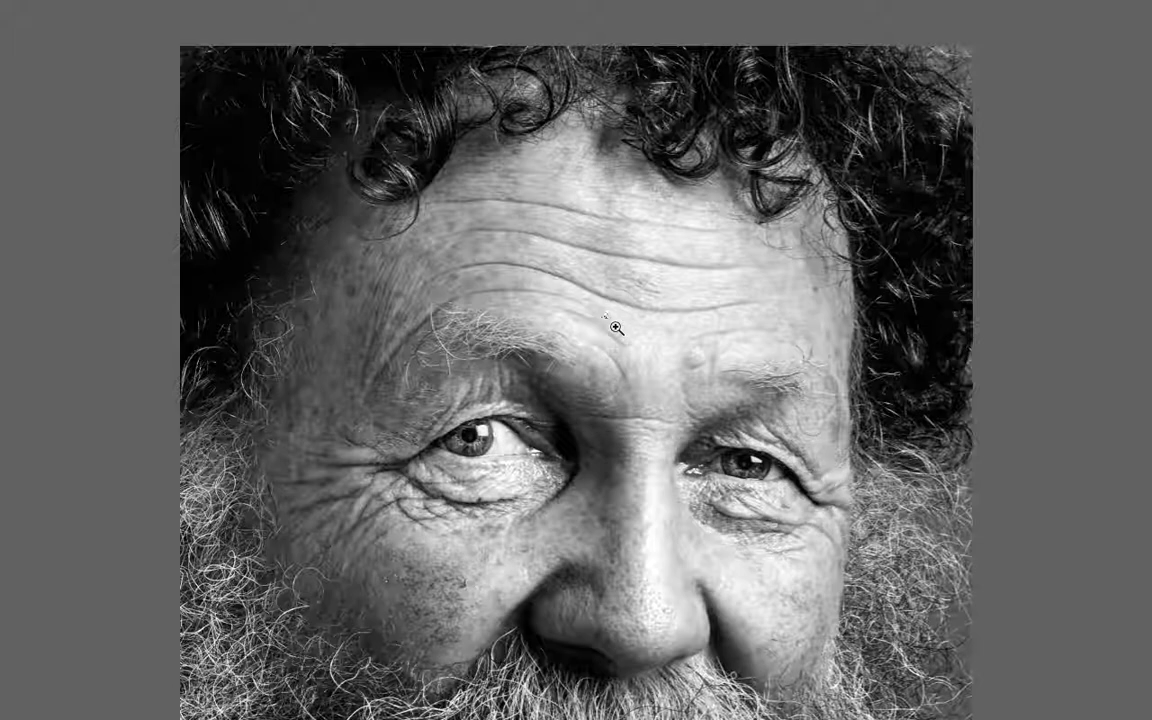
- Return to Standard Screen Mode and bring the man's forehead and eyes back into view
key(f)
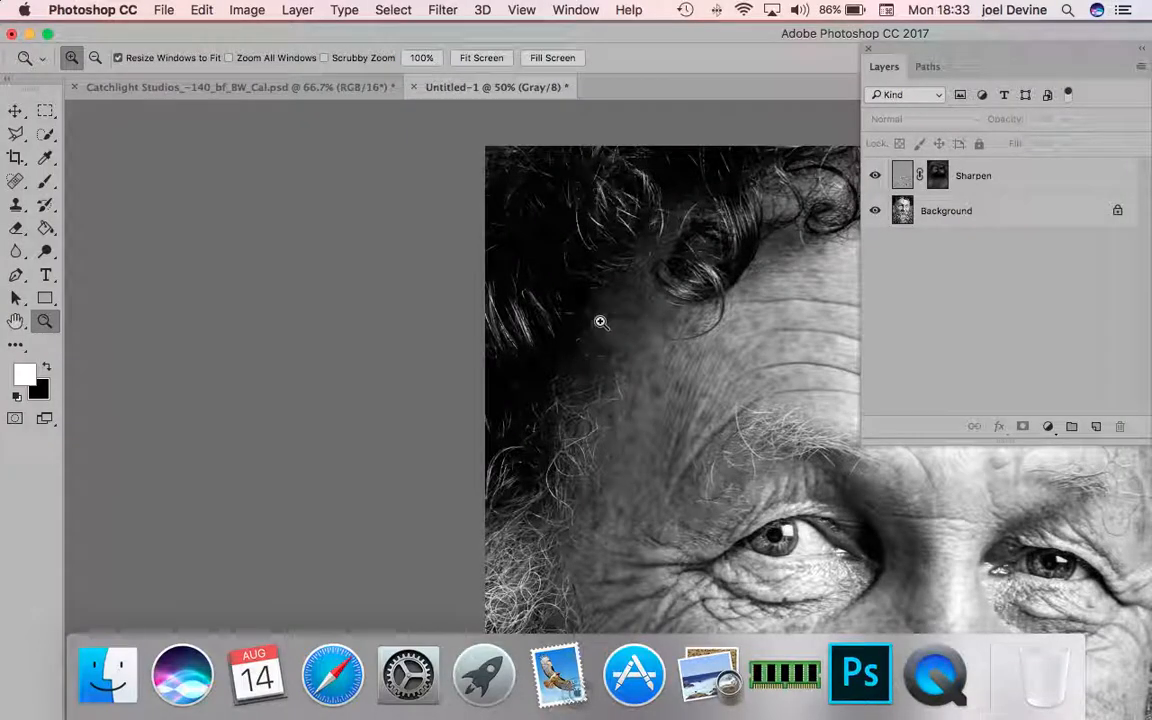
scroll(597, 319, right, 9)
scroll(597, 319, right, 5)
scroll(597, 319, down, 6)
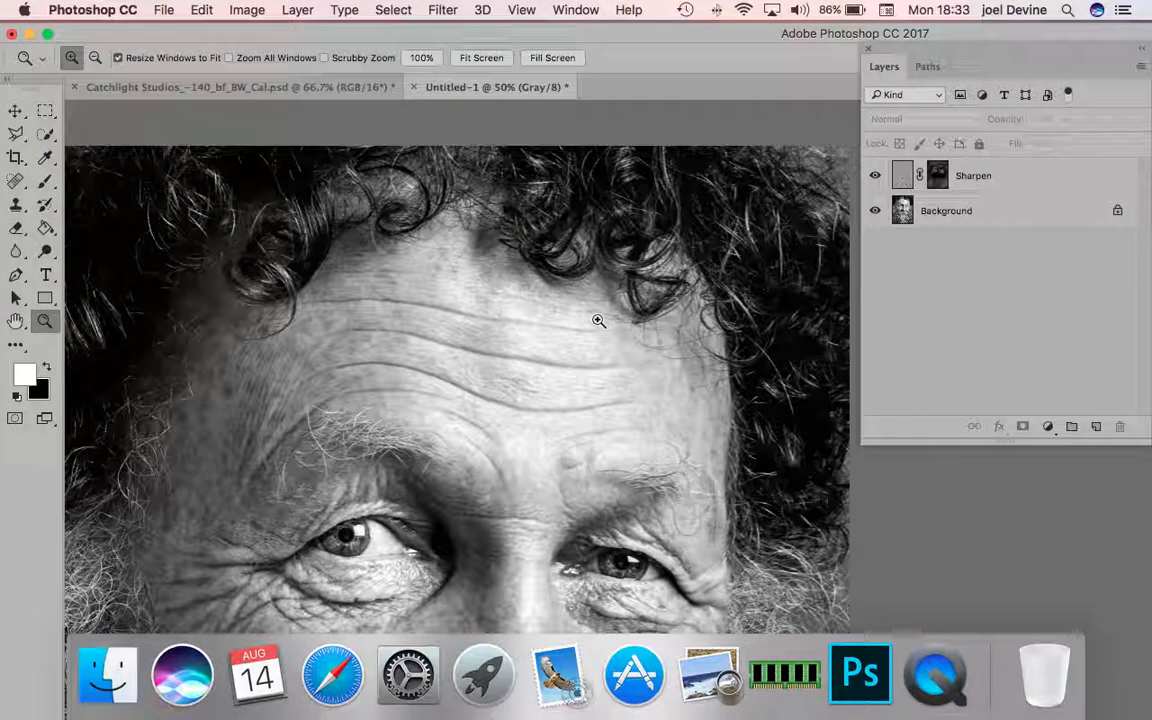